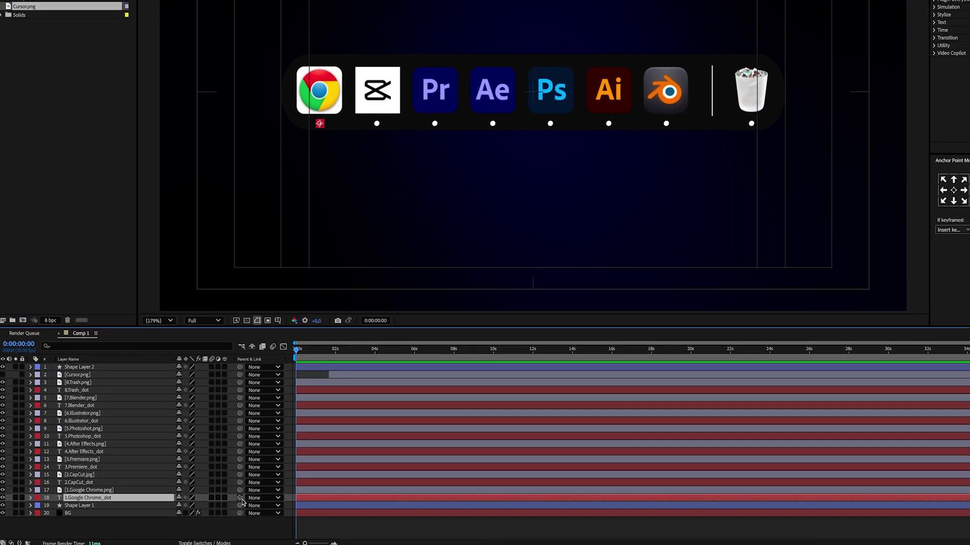
Parent the Chrome, CapCut, Premiere and After Effects dots to their icon layers and colour-label each pair, using Dark Green for Chrome.
{"action": "left_click", "coordinate": [97, 492], "text": "ctrl"}
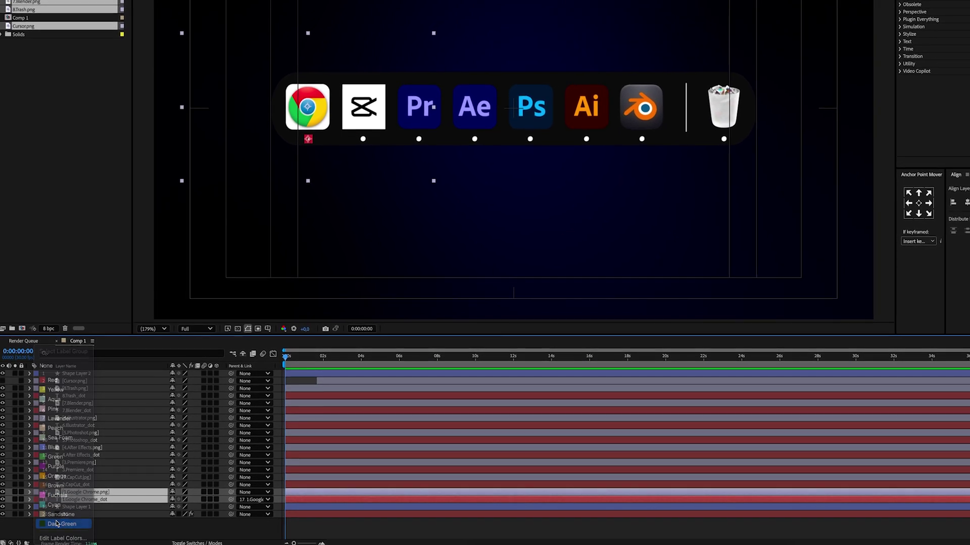
{"action": "left_click", "coordinate": [82, 486]}
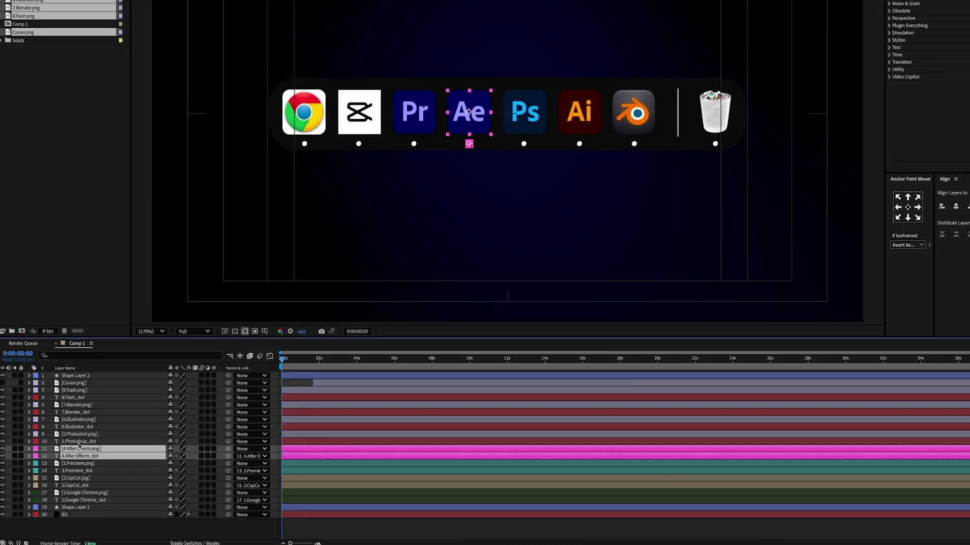
Parent the Photoshop dot layer to the Photoshop icon layer and label both layers Brown.
{"action": "left_click", "coordinate": [79, 442]}
{"action": "left_click_drag", "start_coordinate": [228, 441], "coordinate": [81, 434]}
{"action": "left_click", "coordinate": [79, 435], "text": "shift"}
{"action": "left_click", "coordinate": [35, 434]}
{"action": "left_click", "coordinate": [54, 486]}
Parent the Illustrator dot layer to the Illustrator icon layer and label both layers Orange.
{"action": "left_click_drag", "start_coordinate": [228, 427], "coordinate": [81, 419]}
{"action": "left_click", "coordinate": [78, 420], "text": "shift"}
{"action": "left_click", "coordinate": [35, 420]}
{"action": "left_click", "coordinate": [57, 476]}
Parent the Blender dot layer to the Blender icon layer and label both layers Purple.
{"action": "left_click", "coordinate": [80, 410]}
{"action": "left_click_drag", "start_coordinate": [231, 410], "coordinate": [83, 403]}
{"action": "left_click", "coordinate": [81, 403], "text": "shift"}
{"action": "left_click", "coordinate": [35, 403]}
{"action": "left_click", "coordinate": [56, 466]}
Parent the Trash dot layer to the Trash icon layer and label both layers Green.
{"action": "left_click", "coordinate": [81, 396]}
{"action": "left_click_drag", "start_coordinate": [235, 393], "coordinate": [96, 385]}
{"action": "left_click", "coordinate": [81, 385], "text": "shift"}
{"action": "left_click", "coordinate": [36, 385]}
{"action": "left_click", "coordinate": [54, 454]}
Rename Shape Layer 2 as Line and place it directly above Shape Layer 1 in the layer stack.
{"action": "key", "text": "F2"}
{"action": "left_click", "coordinate": [89, 366]}
{"action": "key", "text": "Return"}
{"action": "type", "text": "L"}
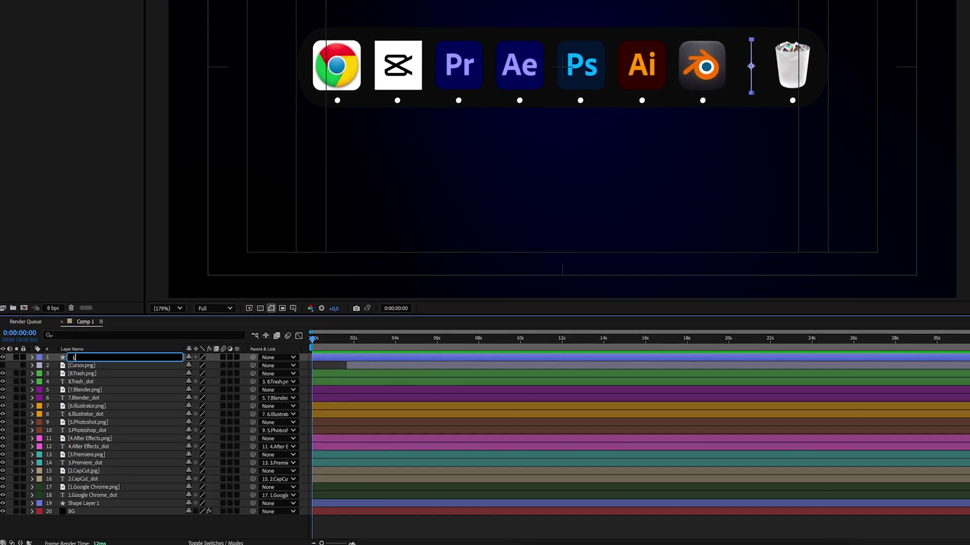
{"action": "type", "text": "ine"}
{"action": "key", "text": "Return"}
{"action": "left_click_drag", "start_coordinate": [76, 358], "coordinate": [90, 496]}
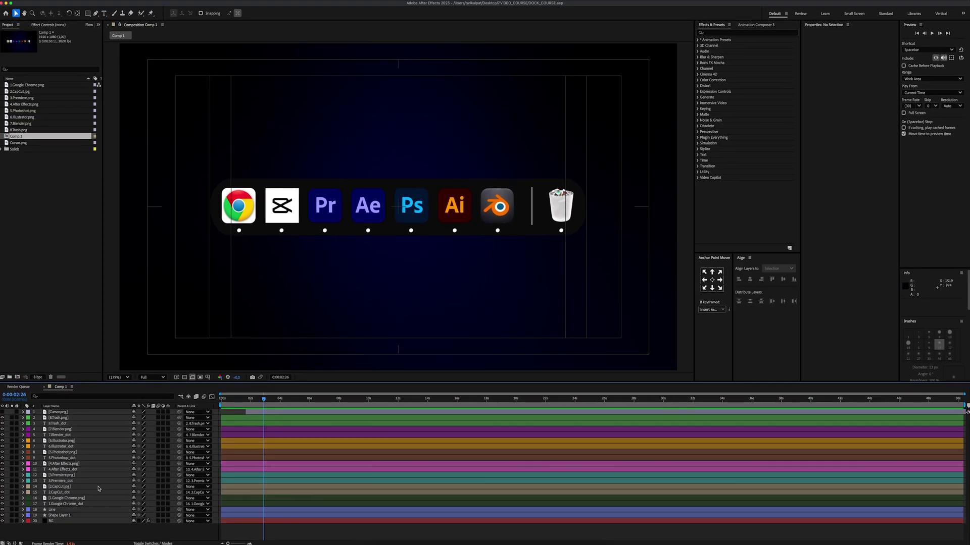
Find the Roughen Edges effect and apply it to the 2.CapCut.jpg layer.
{"action": "left_click", "coordinate": [98, 487]}
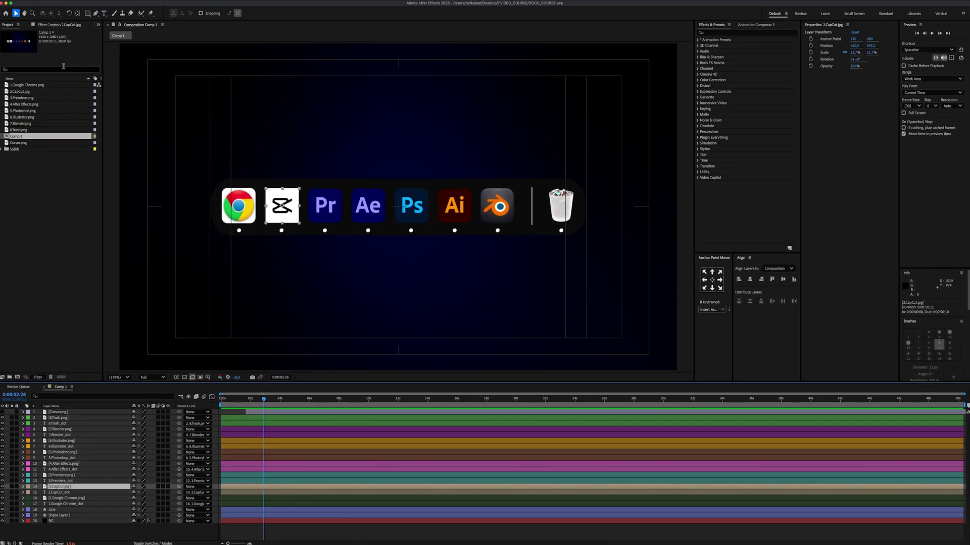
{"action": "left_click", "coordinate": [66, 24]}
{"action": "left_click", "coordinate": [742, 33]}
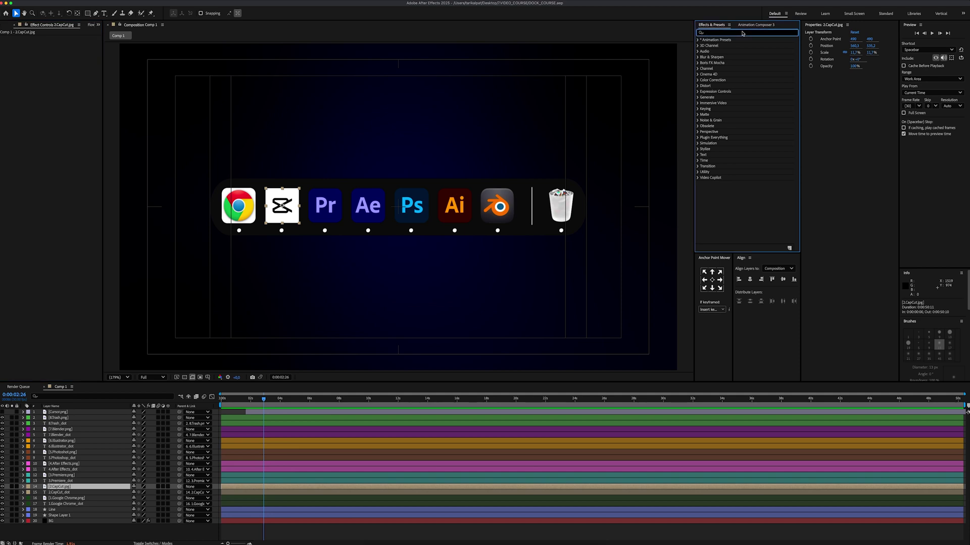
{"action": "type", "text": "rough"}
{"action": "left_click_drag", "start_coordinate": [741, 48], "coordinate": [40, 113]}
Centre the Roughen Edges offset on the CapCut icon and set Border to about 240, Edge Sharpness to 10 and Fractal Influence to 0.
{"action": "scroll", "coordinate": [286, 204], "scroll_direction": "up", "scroll_amount": 4}
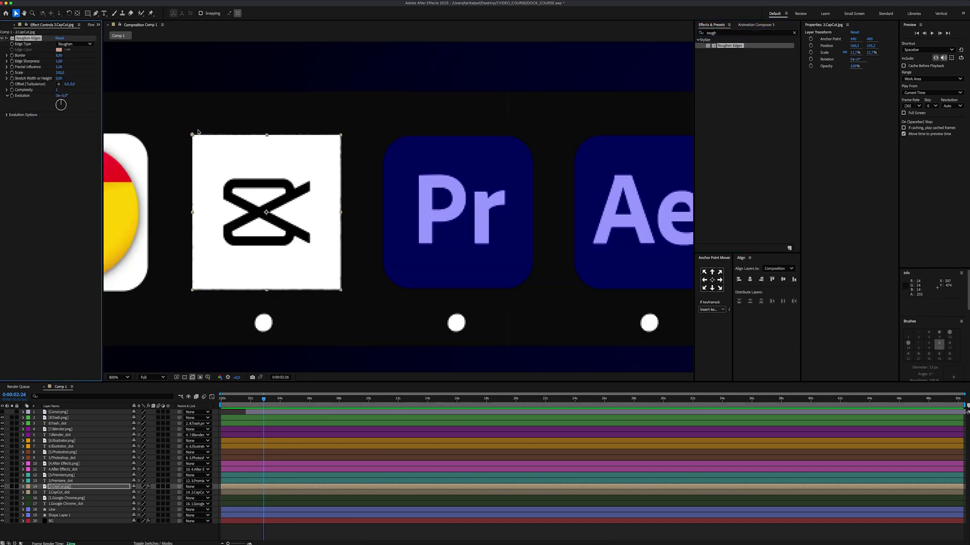
{"action": "left_click_drag", "start_coordinate": [191, 135], "coordinate": [269, 215]}
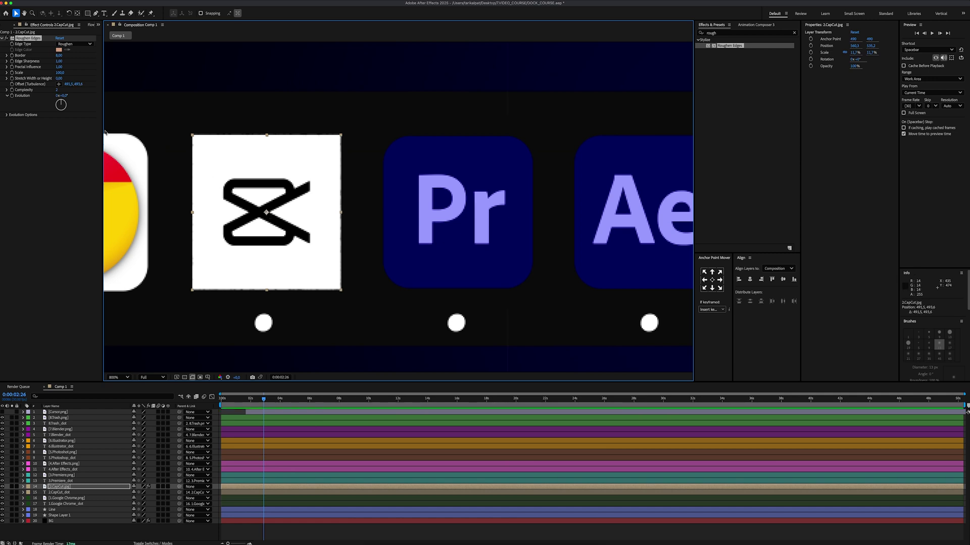
{"action": "left_click_drag", "start_coordinate": [59, 57], "coordinate": [121, 57]}
{"action": "type", "text": "10"}
{"action": "key", "text": "Return"}
{"action": "type", "text": "0"}
{"action": "key", "text": "Return"}
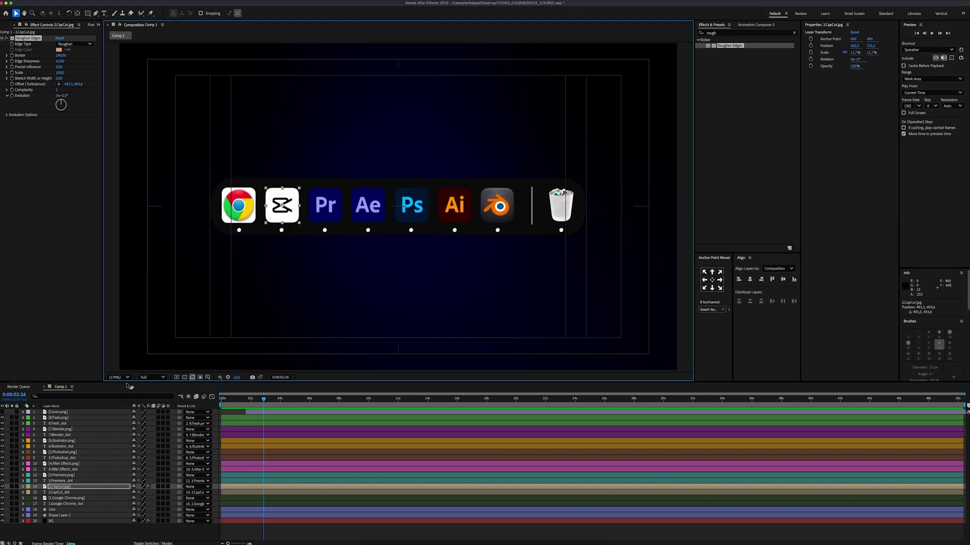
Add Position keyframes at 0:00:01:20 to all eight icon layers, from Google Chrome to Trash.
{"action": "left_click_drag", "start_coordinate": [796, 406], "coordinate": [392, 399]}
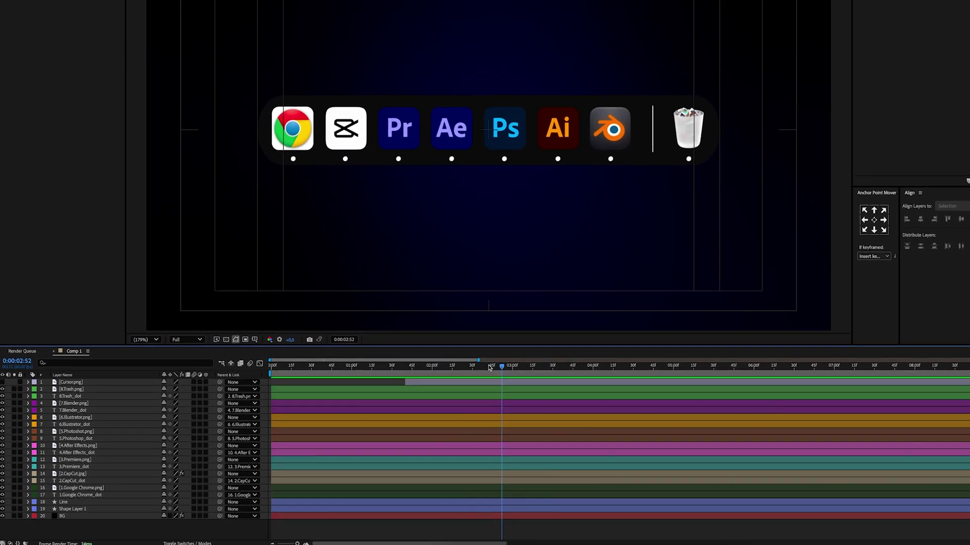
{"action": "left_click_drag", "start_coordinate": [488, 368], "coordinate": [378, 366]}
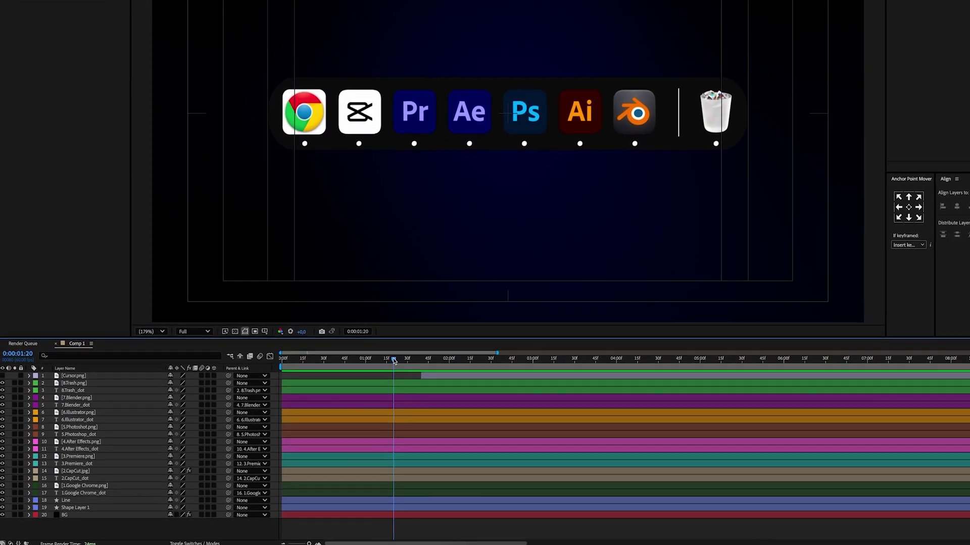
{"action": "left_click", "coordinate": [75, 489]}
{"action": "left_click", "coordinate": [76, 470], "text": "ctrl"}
{"action": "left_click", "coordinate": [78, 455], "text": "ctrl"}
{"action": "left_click", "coordinate": [79, 441], "text": "ctrl"}
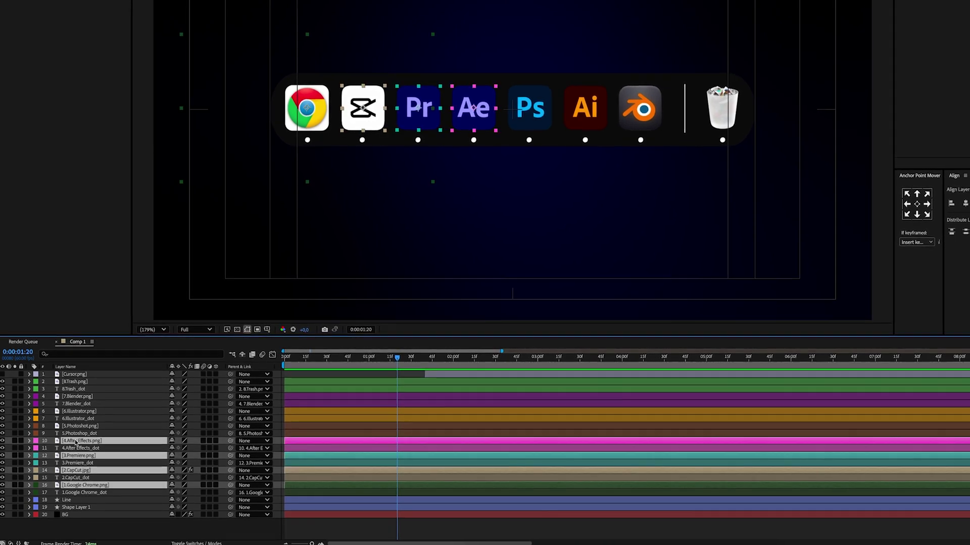
{"action": "left_click", "coordinate": [80, 426], "text": "ctrl"}
{"action": "left_click", "coordinate": [80, 411], "text": "ctrl"}
{"action": "left_click", "coordinate": [81, 397], "text": "ctrl"}
{"action": "left_click", "coordinate": [75, 382], "text": "ctrl"}
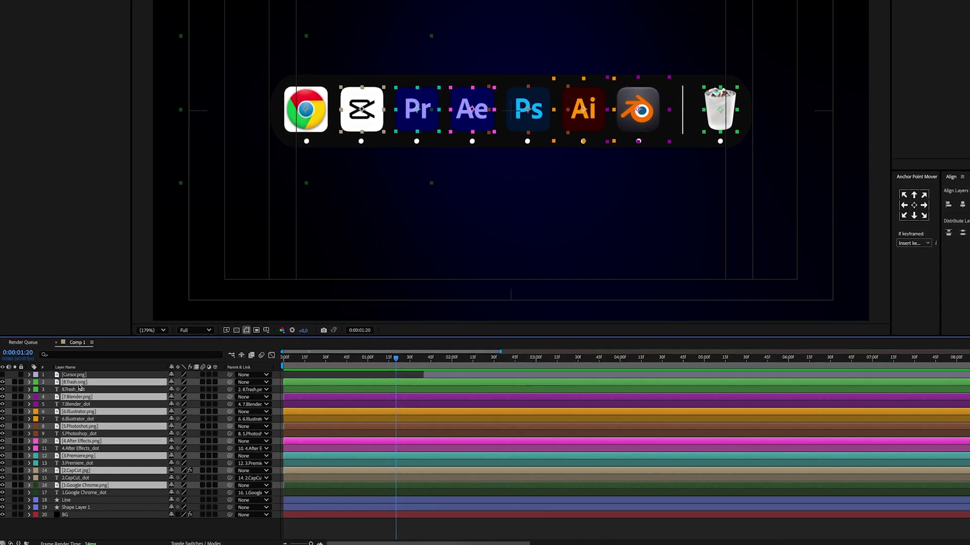
{"action": "key", "text": "p"}
{"action": "key", "text": "alt+shift+p"}
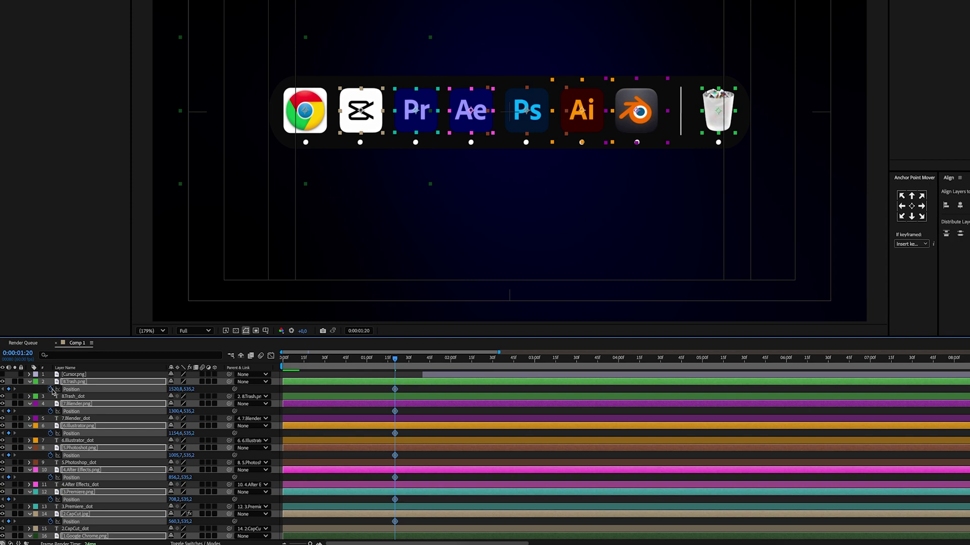
Set the eight icons' vertical position to 700,2 at 0:00:00:00 and apply Easy Ease to all their Position keyframes.
{"action": "left_click_drag", "start_coordinate": [402, 336], "coordinate": [384, 314]}
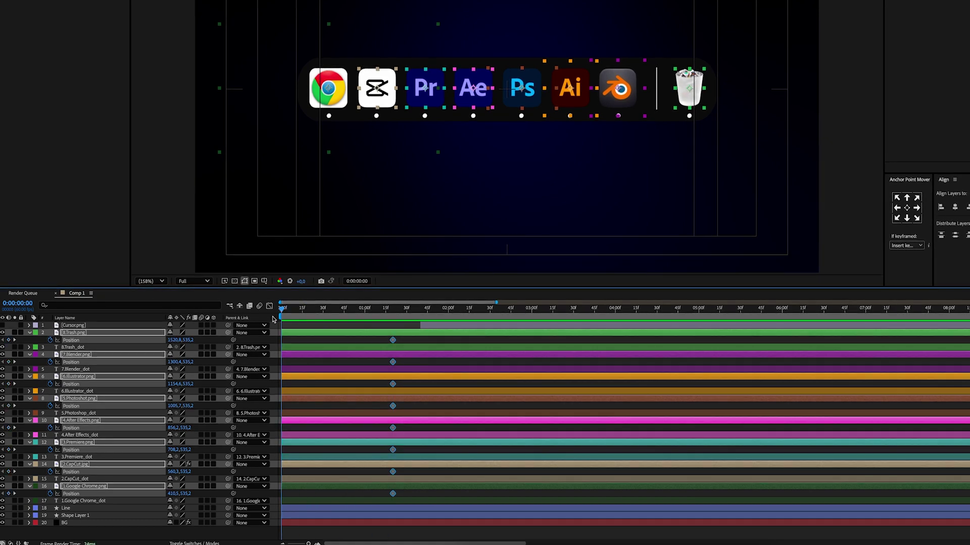
{"action": "left_click_drag", "start_coordinate": [188, 342], "coordinate": [264, 334]}
{"action": "left_click_drag", "start_coordinate": [409, 340], "coordinate": [279, 505]}
{"action": "right_click", "coordinate": [282, 494]}
{"action": "mouse_move", "coordinate": [349, 539]}
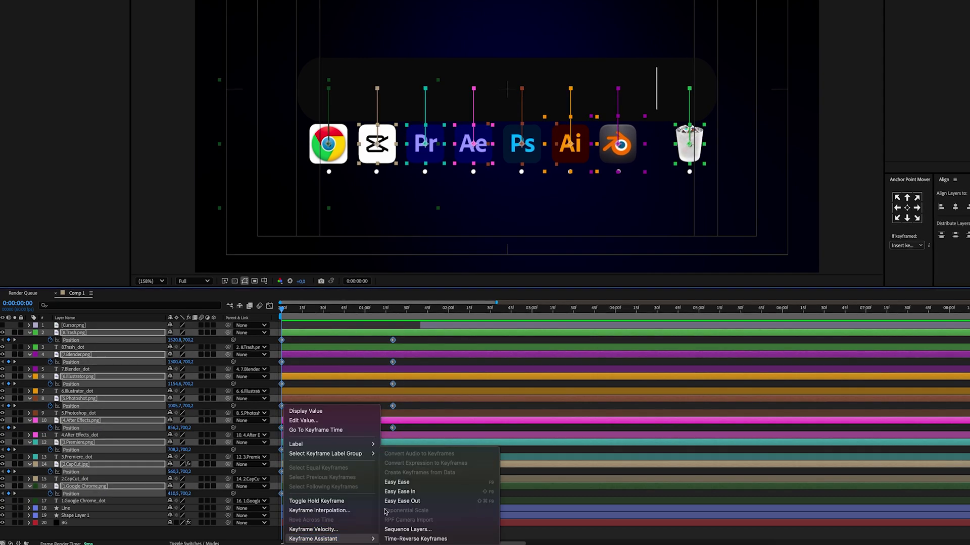
{"action": "left_click", "coordinate": [393, 486]}
Reshape the icons' speed graph to peak early and slow down gradually, and preview the movement.
{"action": "left_click", "coordinate": [270, 306]}
{"action": "left_click_drag", "start_coordinate": [356, 512], "coordinate": [294, 513]}
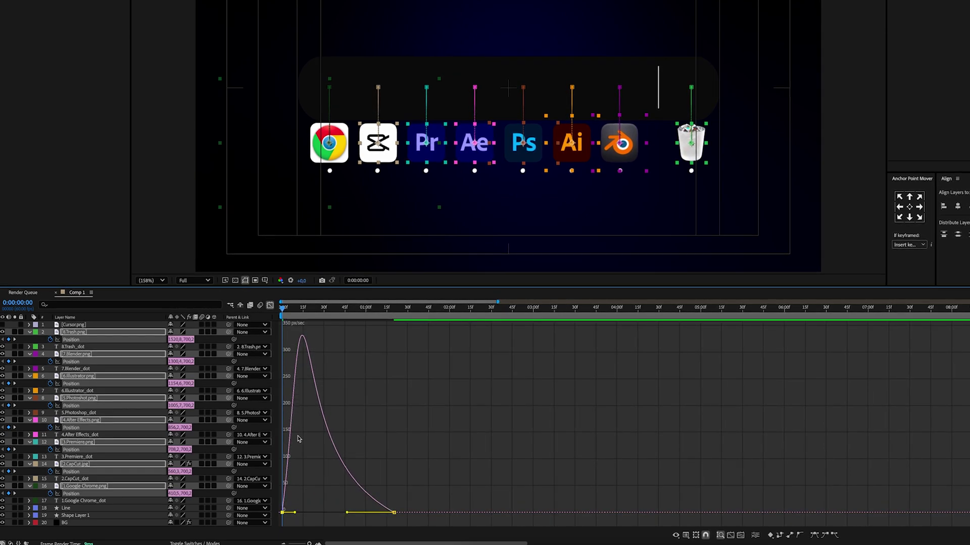
{"action": "left_click", "coordinate": [270, 306]}
{"action": "key", "text": "space"}
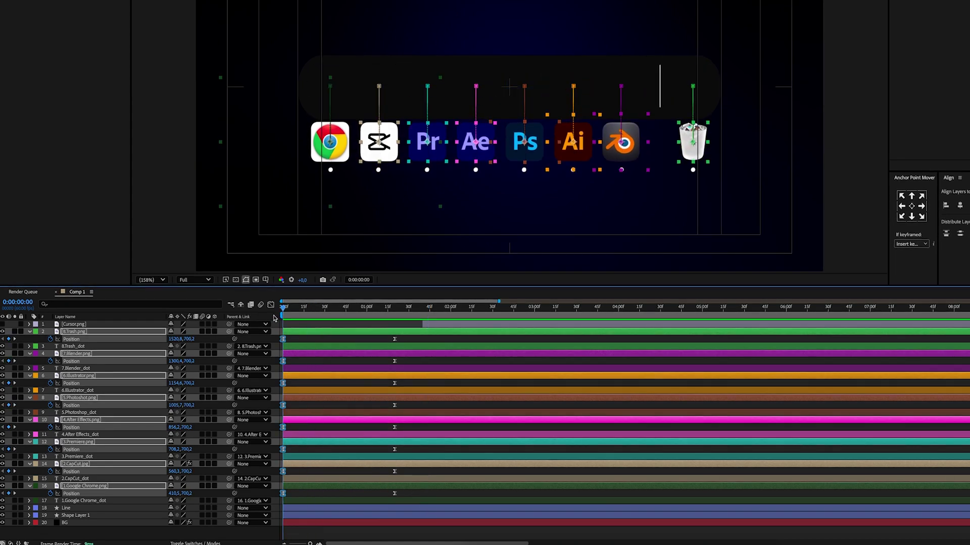
{"action": "key", "text": "space"}
Add Opacity keyframes at 0:00:01:00 to all icon and dot layers.
{"action": "left_click_drag", "start_coordinate": [379, 314], "coordinate": [367, 321]}
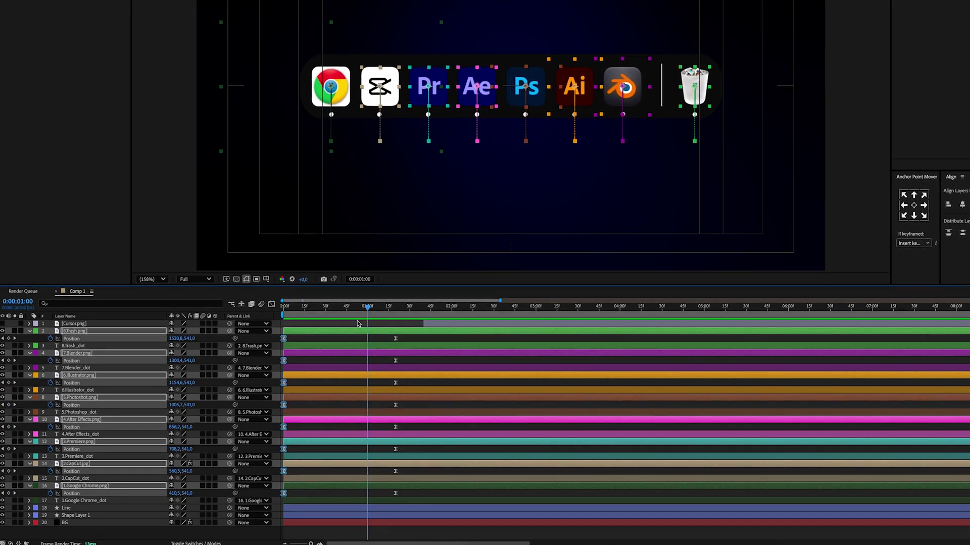
{"action": "left_click", "coordinate": [81, 331]}
{"action": "left_click", "coordinate": [85, 500], "text": "shift"}
{"action": "key", "text": "alt+shift+t"}
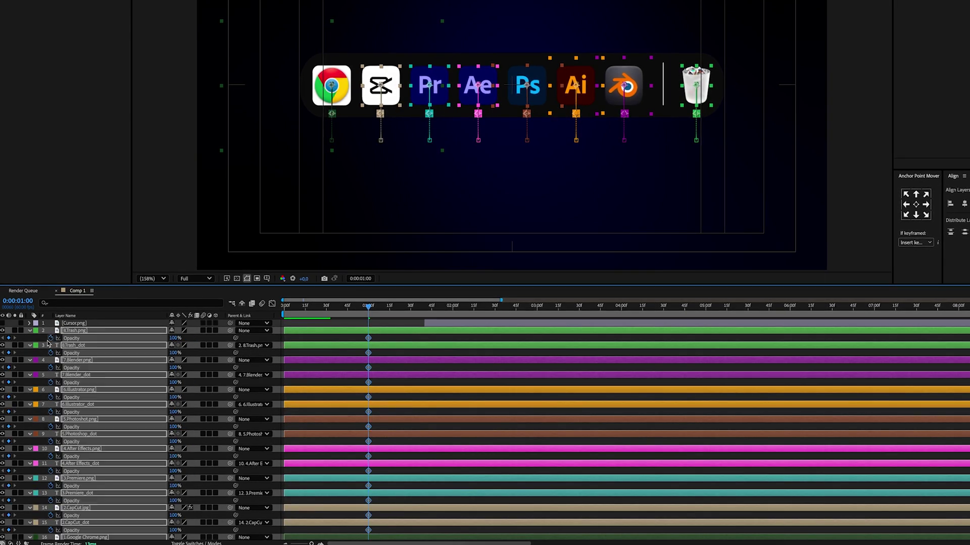
Set the Opacity of all icon and dot layers to 0% at 0:00:00:20 and preview the fade-in.
{"action": "left_click_drag", "start_coordinate": [369, 316], "coordinate": [313, 317]}
{"action": "left_click_drag", "start_coordinate": [173, 338], "coordinate": [114, 342]}
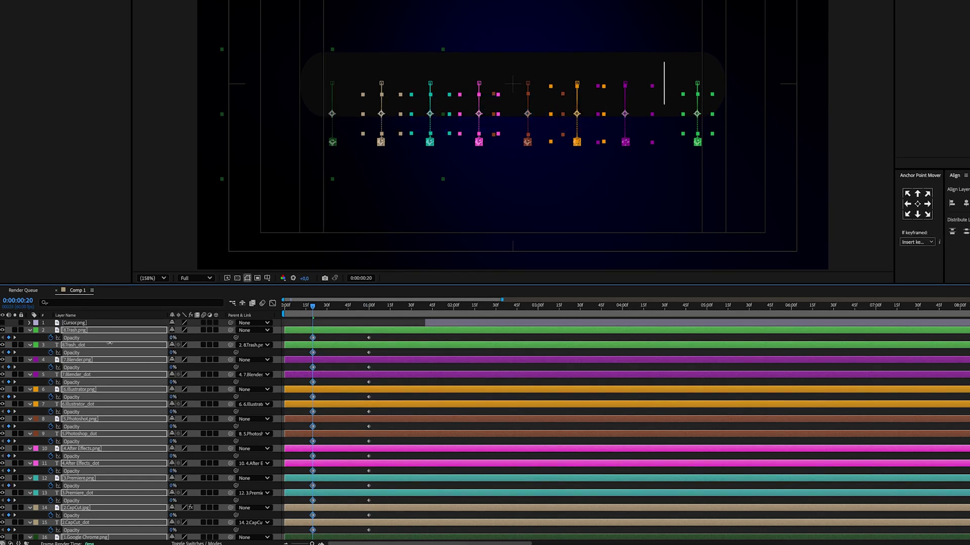
{"action": "left_click", "coordinate": [293, 339]}
{"action": "key", "text": "space"}
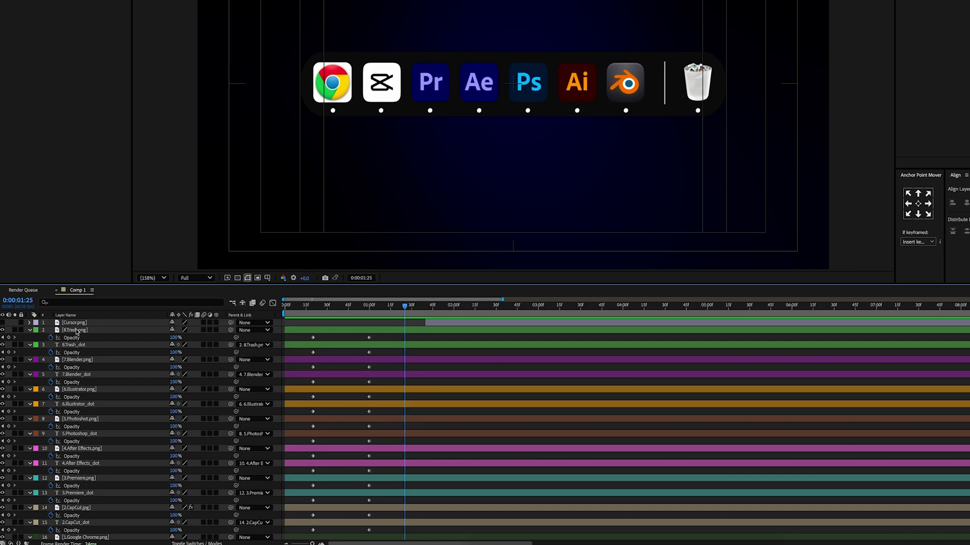
Collapse the properties of all layers and return the current time to 0:00:00:00.
{"action": "key", "text": "ctrl+a"}
{"action": "left_click", "coordinate": [30, 330]}
{"action": "left_click_drag", "start_coordinate": [296, 308], "coordinate": [285, 308]}
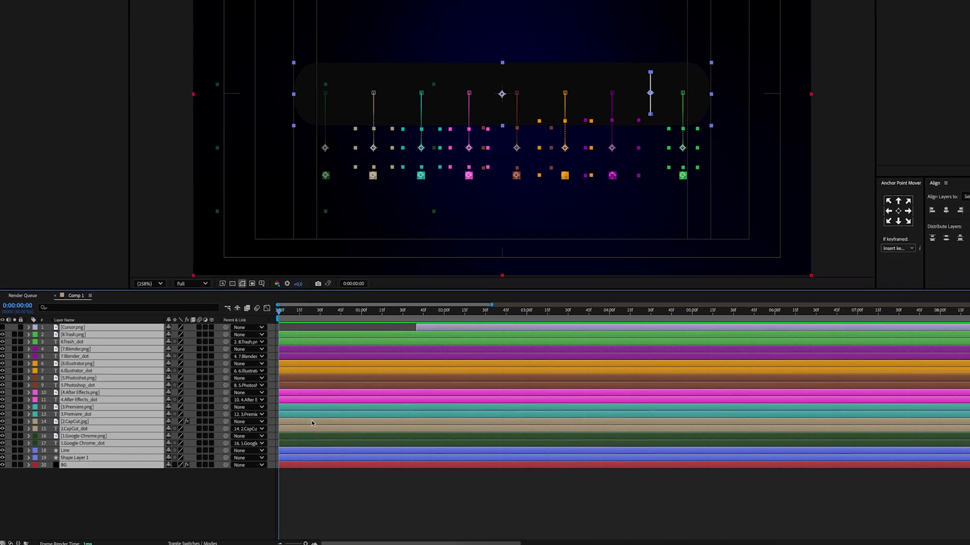
{"action": "key", "text": "equal"}
{"action": "key", "text": "equal"}
Exclude BG, Shape Layer 1 and Line from the selection and delay the remaining layers to start at frame 5.
{"action": "left_click", "coordinate": [295, 466], "text": "ctrl"}
{"action": "left_click", "coordinate": [294, 458], "text": "ctrl"}
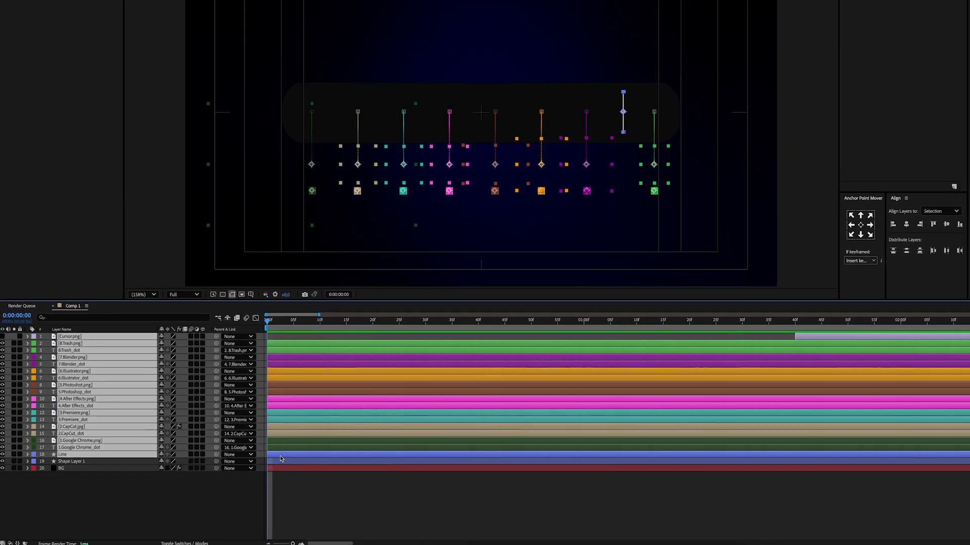
{"action": "left_click", "coordinate": [280, 456], "text": "ctrl"}
{"action": "key", "text": "equal"}
{"action": "left_click_drag", "start_coordinate": [284, 448], "coordinate": [589, 381]}
{"action": "key", "text": "i"}
Stagger the icon-and-dot pairs five frames apart, from CapCut starting at frame 10 to Trash starting at frame 40.
{"action": "left_click", "coordinate": [324, 452], "text": "ctrl"}
{"action": "left_click", "coordinate": [324, 446], "text": "ctrl"}
{"action": "left_click", "coordinate": [365, 440], "text": "ctrl"}
{"action": "left_click", "coordinate": [348, 438], "text": "ctrl"}
{"action": "left_click", "coordinate": [397, 432], "text": "ctrl"}
{"action": "left_click", "coordinate": [398, 425], "text": "ctrl"}
{"action": "left_click", "coordinate": [447, 418], "text": "ctrl"}
{"action": "left_click", "coordinate": [450, 412], "text": "ctrl"}
{"action": "left_click", "coordinate": [472, 412], "text": "ctrl"}
{"action": "left_click", "coordinate": [472, 406], "text": "ctrl"}
{"action": "left_click", "coordinate": [518, 399], "text": "ctrl"}
{"action": "left_click", "coordinate": [518, 394], "text": "ctrl"}
{"action": "left_click", "coordinate": [542, 393], "text": "super"}
{"action": "left_click", "coordinate": [538, 387], "text": "super"}
Preview the staggered icon animation from the start of the composition.
{"action": "left_click_drag", "start_coordinate": [258, 357], "coordinate": [215, 363]}
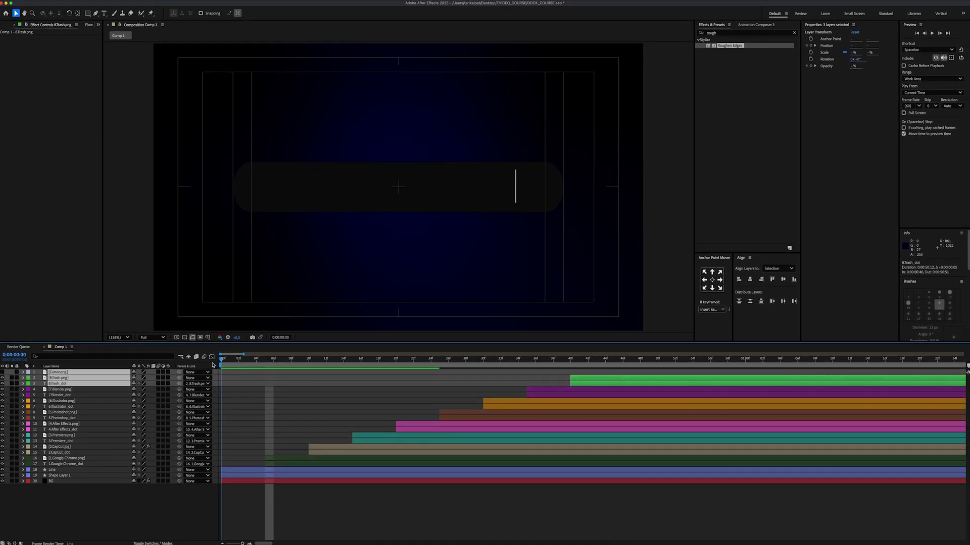
{"action": "left_click", "coordinate": [165, 502]}
{"action": "key", "text": "space"}
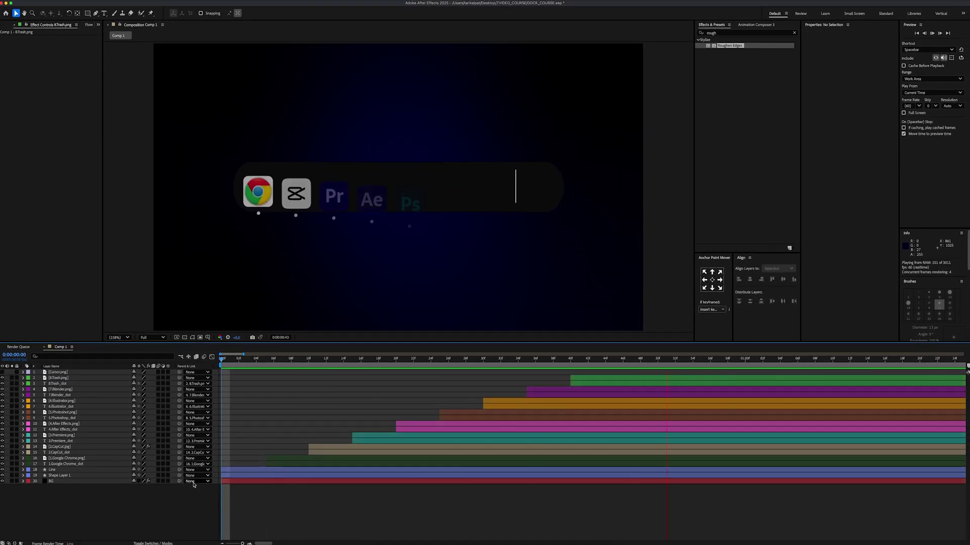
{"action": "key", "text": "minus"}
{"action": "key", "text": "minus"}
{"action": "key", "text": "space"}
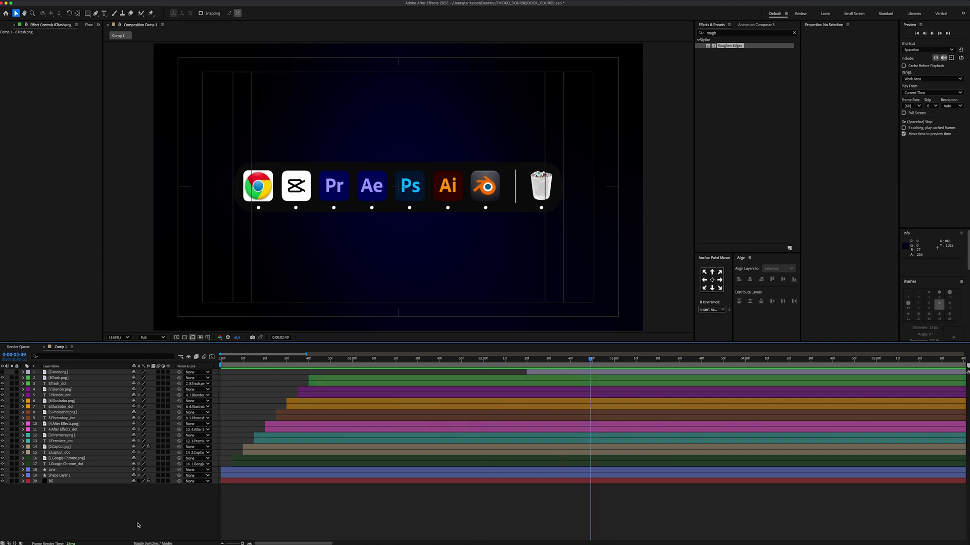
Add Opacity keyframes to the Line and Shape Layer 1 layers at 0:00:00:23.
{"action": "left_click", "coordinate": [72, 475]}
{"action": "left_click", "coordinate": [66, 471], "text": "shift"}
{"action": "left_click", "coordinate": [267, 359]}
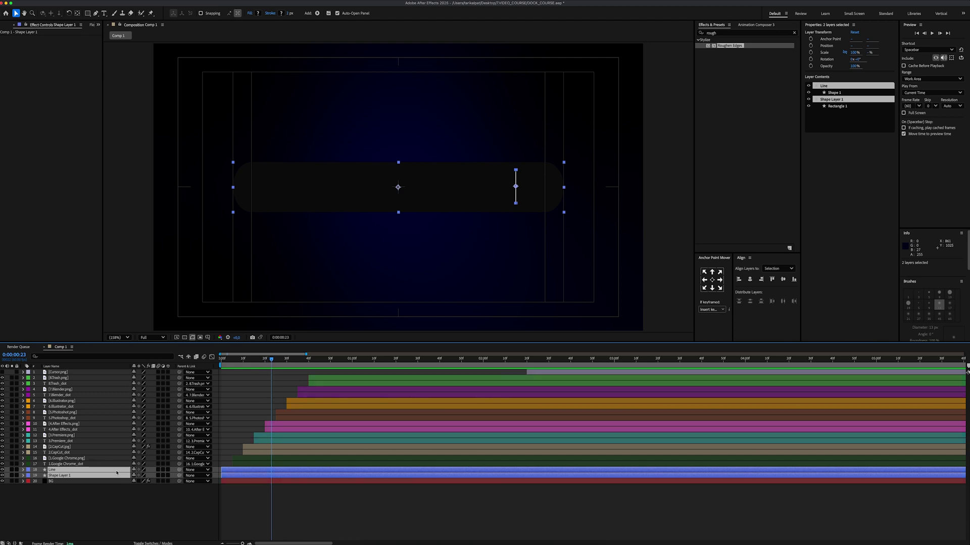
{"action": "key", "text": "t"}
{"action": "left_click", "coordinate": [40, 476]}
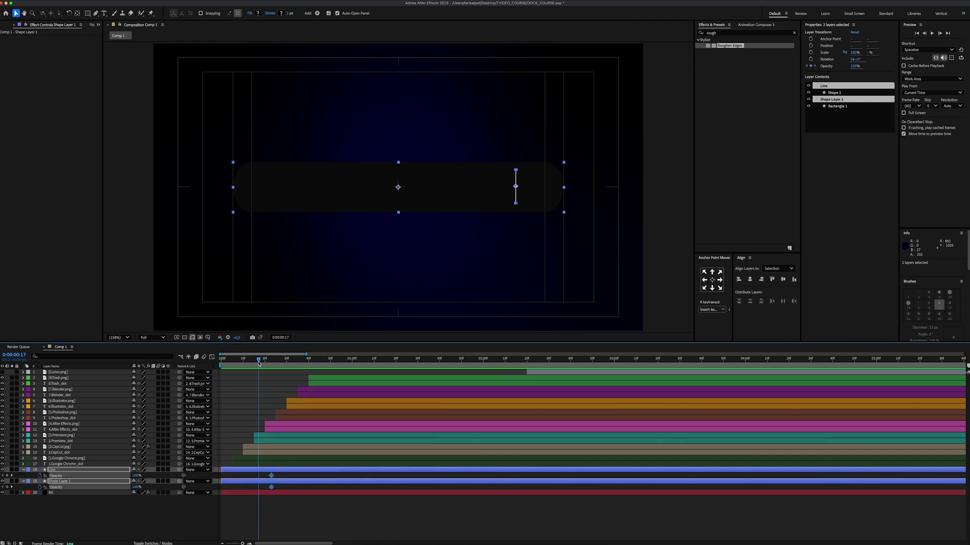
Set the Opacity of Line and Shape Layer 1 to 0% at 0:00:00:08 and preview the dock's fade-in.
{"action": "left_click_drag", "start_coordinate": [146, 478], "coordinate": [100, 479]}
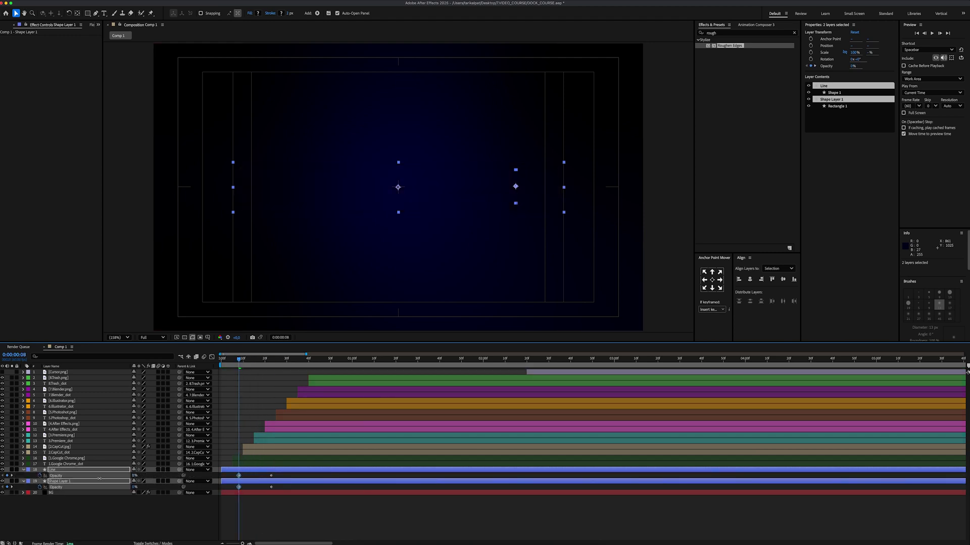
{"action": "left_click", "coordinate": [91, 504]}
{"action": "key", "text": "space"}
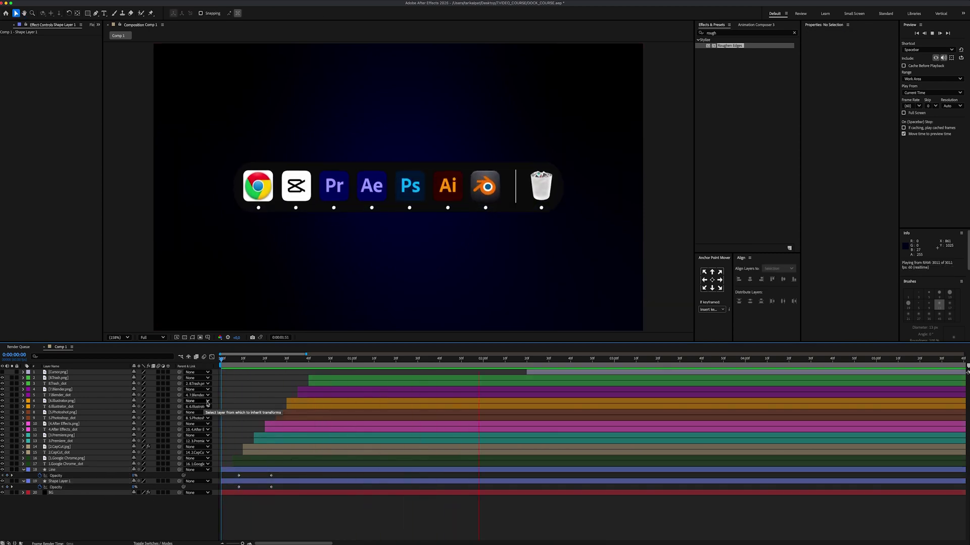
Shift the Cursor.png layer to start at 0:00:00:24 and make it visible.
{"action": "left_click", "coordinate": [533, 374]}
{"action": "left_click_drag", "start_coordinate": [532, 374], "coordinate": [287, 376]}
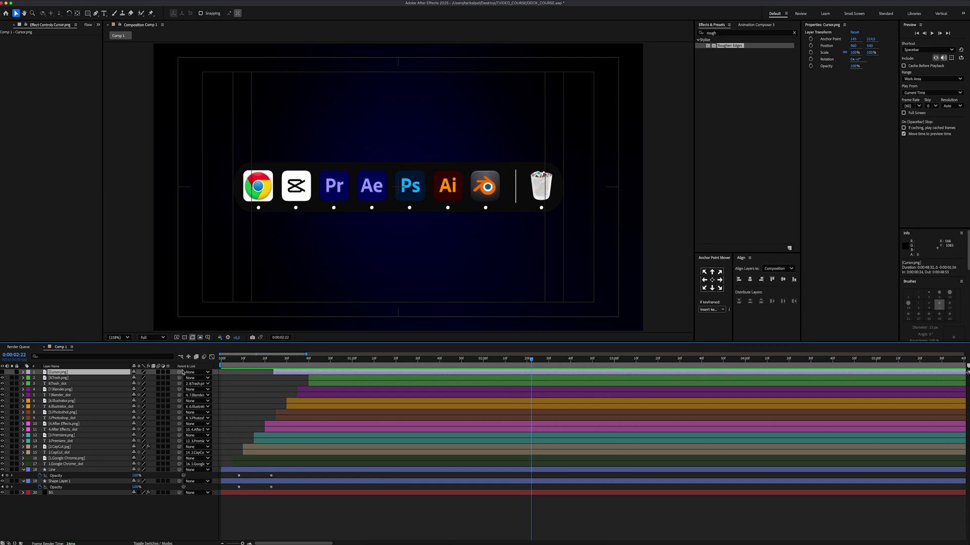
{"action": "left_click", "coordinate": [3, 372]}
Scale Cursor.png to 15% and set its vertical position to 600.
{"action": "type", "text": "s1"}
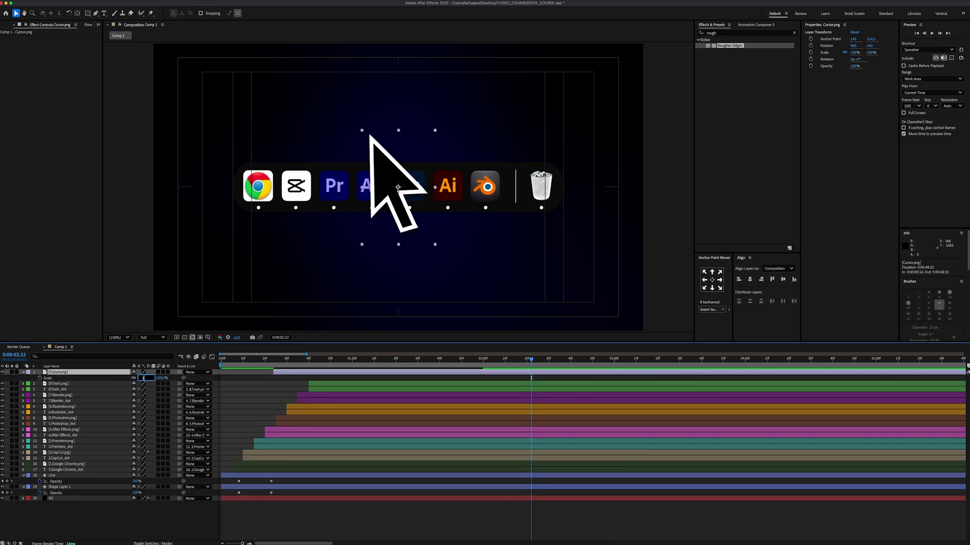
{"action": "type", "text": "5"}
{"action": "key", "text": "Return"}
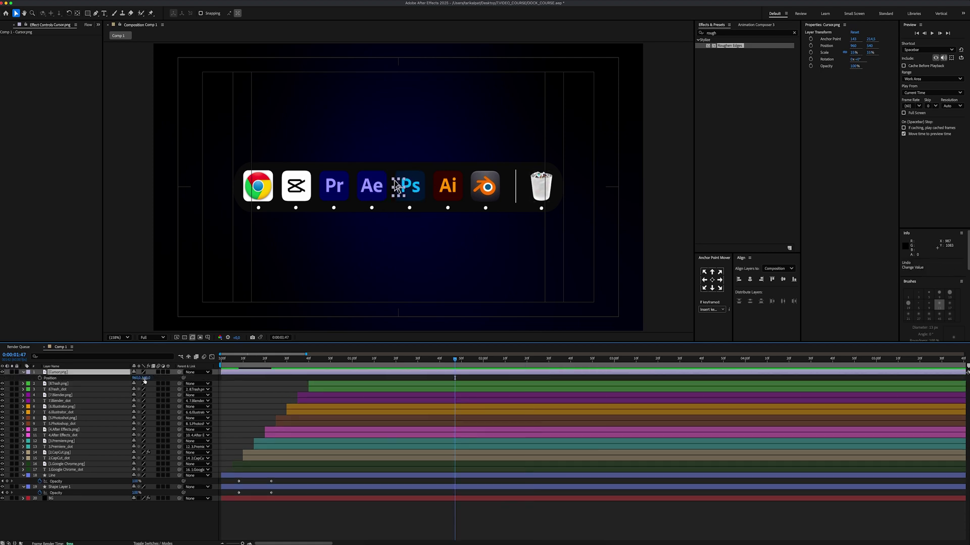
{"action": "left_click_drag", "start_coordinate": [143, 378], "coordinate": [161, 378]}
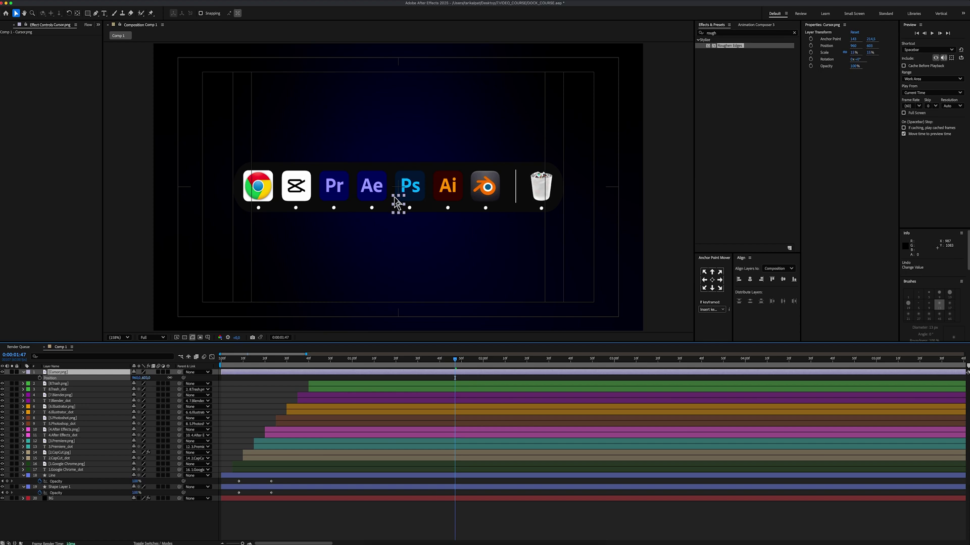
Keyframe the cursor's Position from outside the frame's left edge at 0:00:00:00 to the Blender icon at 0:00:01:42.
{"action": "key", "text": "Home"}
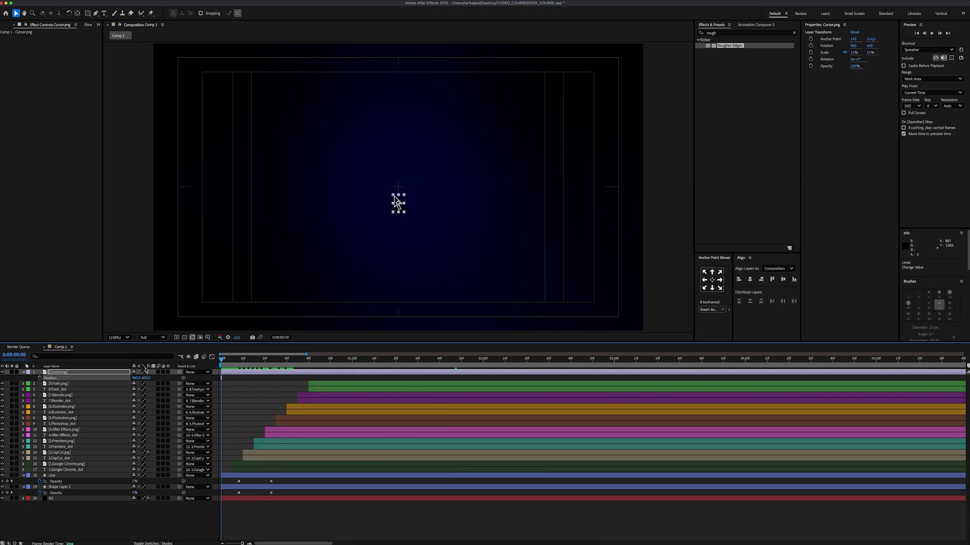
{"action": "left_click_drag", "start_coordinate": [396, 203], "coordinate": [202, 202]}
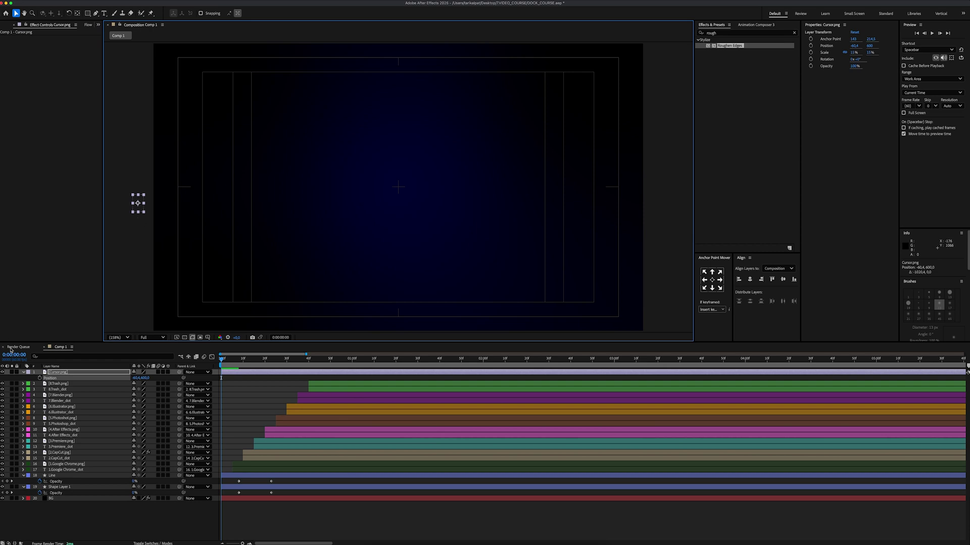
{"action": "left_click", "coordinate": [40, 377]}
{"action": "key", "text": "space"}
{"action": "left_click_drag", "start_coordinate": [142, 200], "coordinate": [424, 218]}
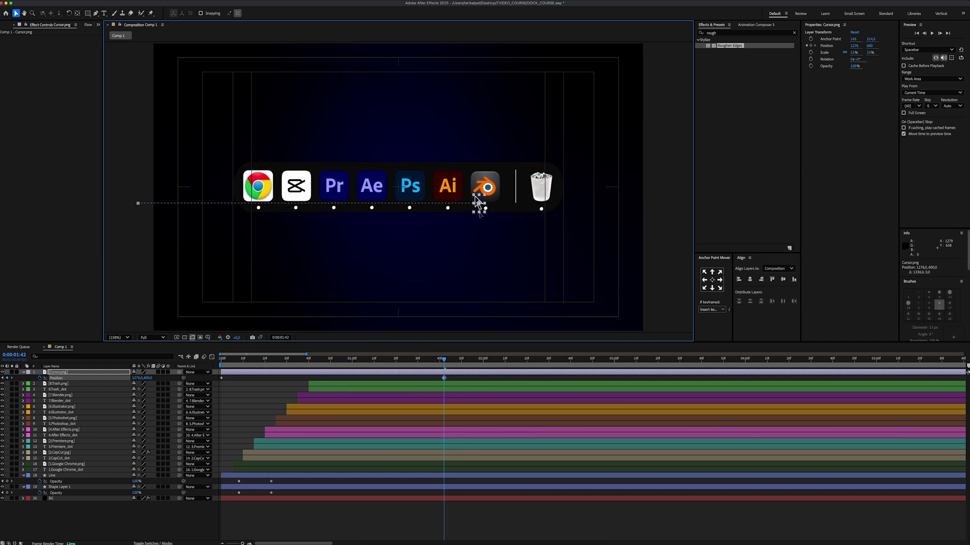
Ease the cursor's Position keyframes and adjust their influence handles in the speed graph for a smooth acceleration and slowdown.
{"action": "right_click", "coordinate": [221, 378]}
{"action": "mouse_move", "coordinate": [258, 484]}
{"action": "left_click", "coordinate": [337, 498]}
{"action": "left_click", "coordinate": [211, 357]}
{"action": "left_click_drag", "start_coordinate": [407, 519], "coordinate": [382, 519]}
{"action": "left_click_drag", "start_coordinate": [258, 518], "coordinate": [276, 519]}
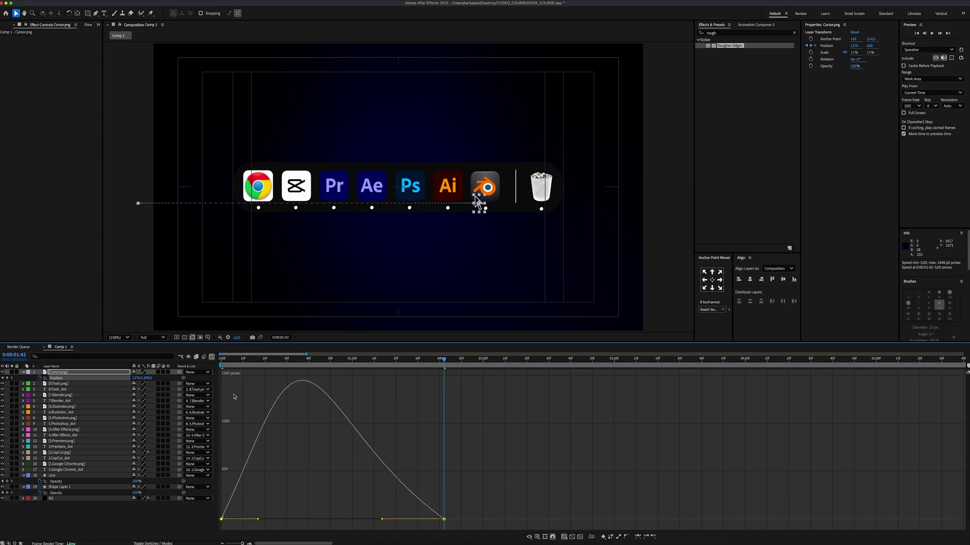
{"action": "left_click", "coordinate": [212, 357]}
{"action": "left_click", "coordinate": [229, 394]}
Keyframe the cursor's Position onto the After Effects icon at 0:00:02:34 and preview its full movement.
{"action": "key", "text": "Home"}
{"action": "key", "text": "space"}
{"action": "key", "text": "space"}
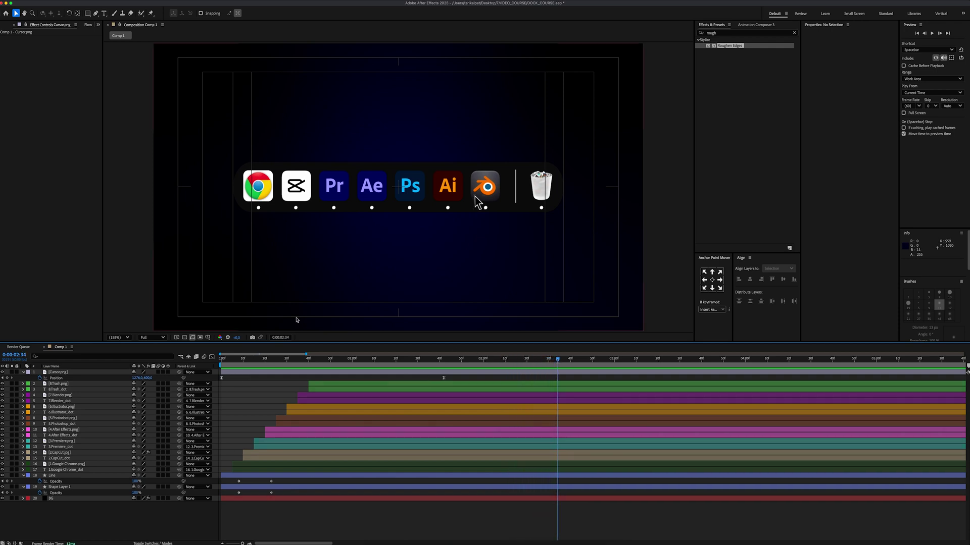
{"action": "left_click", "coordinate": [112, 375]}
{"action": "left_click_drag", "start_coordinate": [464, 216], "coordinate": [459, 211]}
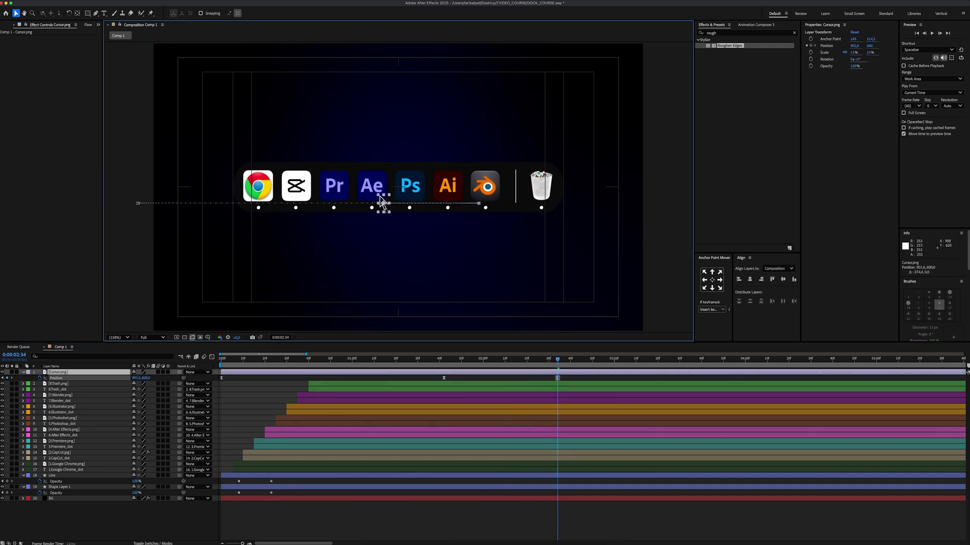
{"action": "key", "text": "space"}
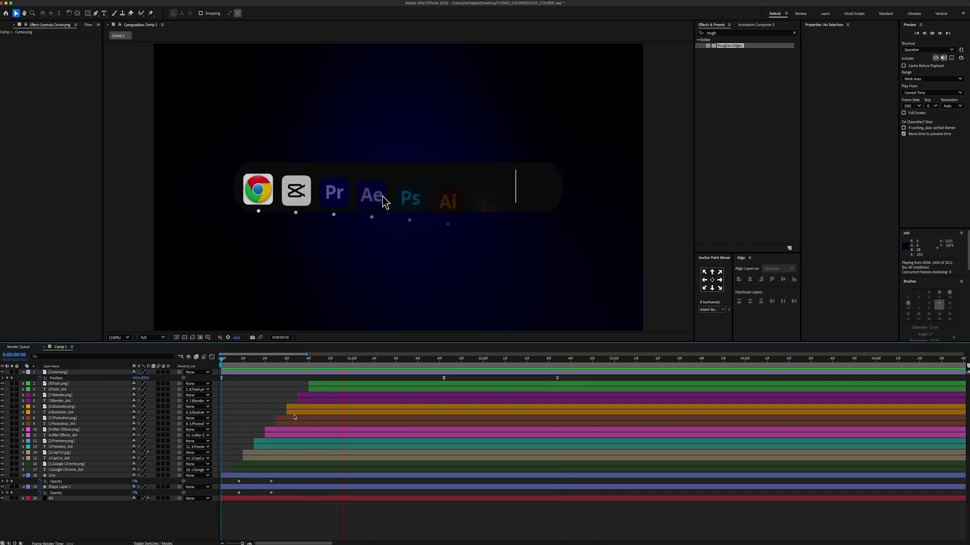
{"action": "key", "text": "space"}
Keyframe the cursor's Scale at 15% at 0:00:02:31 and reduce it to 13% at 0:00:02:34.
{"action": "left_click", "coordinate": [492, 369]}
{"action": "key", "text": "j"}
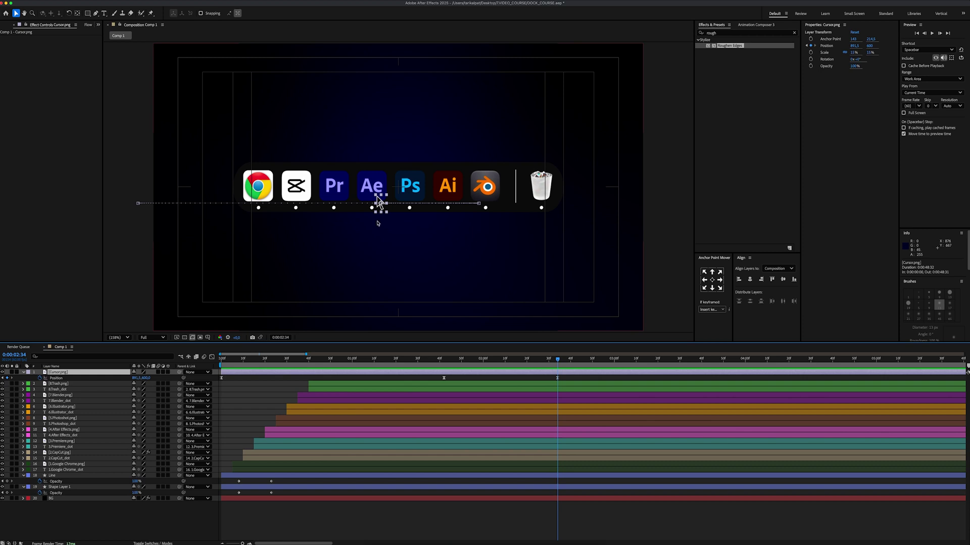
{"action": "scroll", "coordinate": [378, 223], "scroll_direction": "up", "scroll_amount": 8}
{"action": "key", "text": "s"}
{"action": "key", "text": "Page_Up"}
{"action": "key", "text": "Page_Up"}
{"action": "key", "text": "Page_Up"}
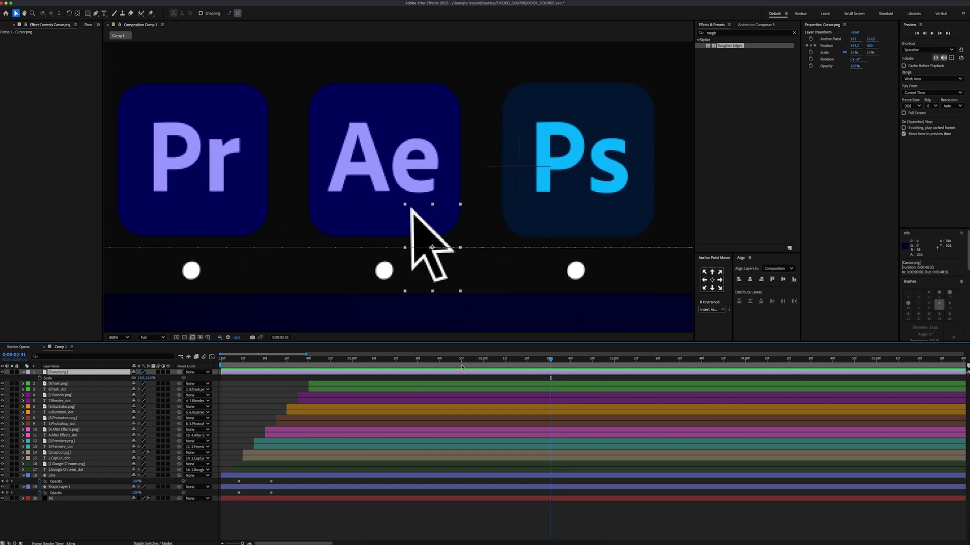
{"action": "left_click", "coordinate": [40, 378]}
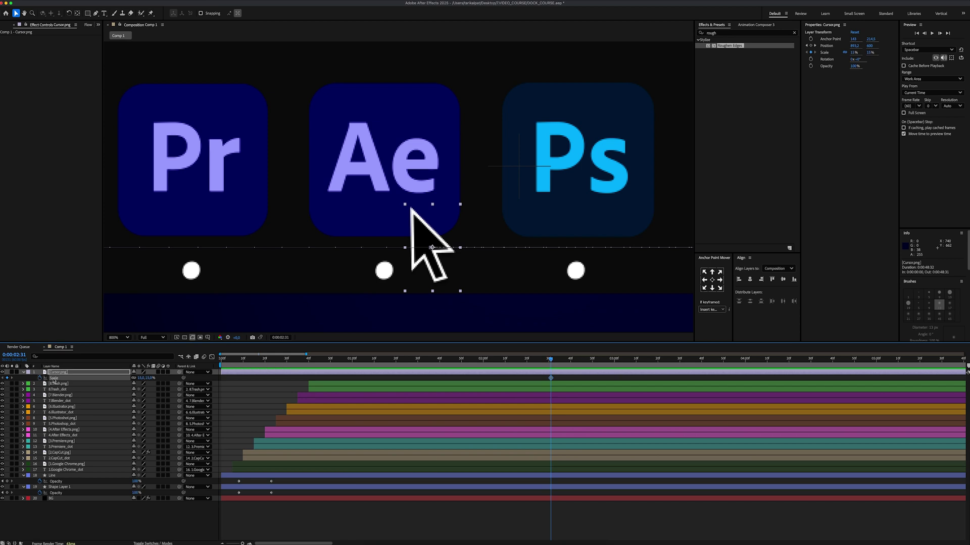
{"action": "key", "text": "Page_Down"}
{"action": "key", "text": "Page_Down"}
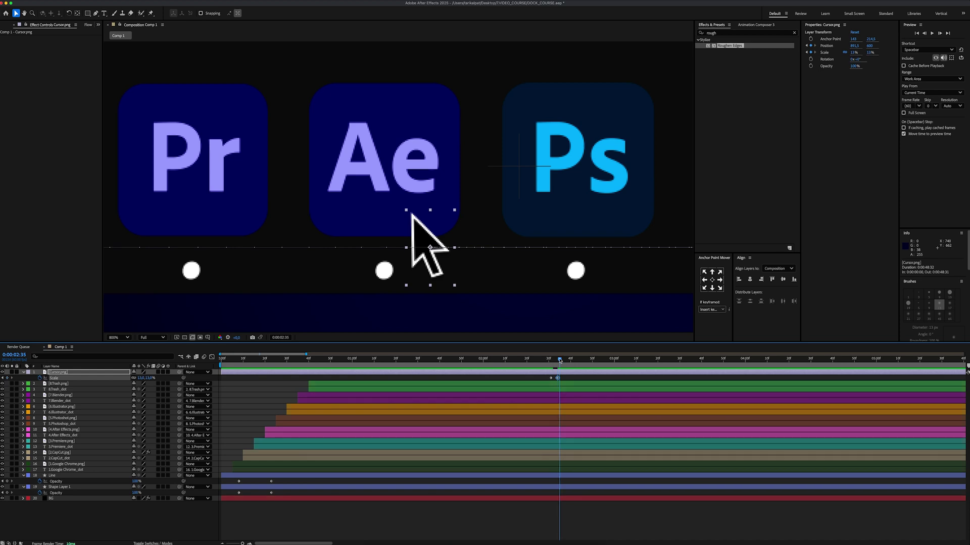
Hold the cursor's 13% Scale with a keyframe at 0:00:02:37 and return it to 15% at 0:00:02:40.
{"action": "left_click", "coordinate": [7, 378]}
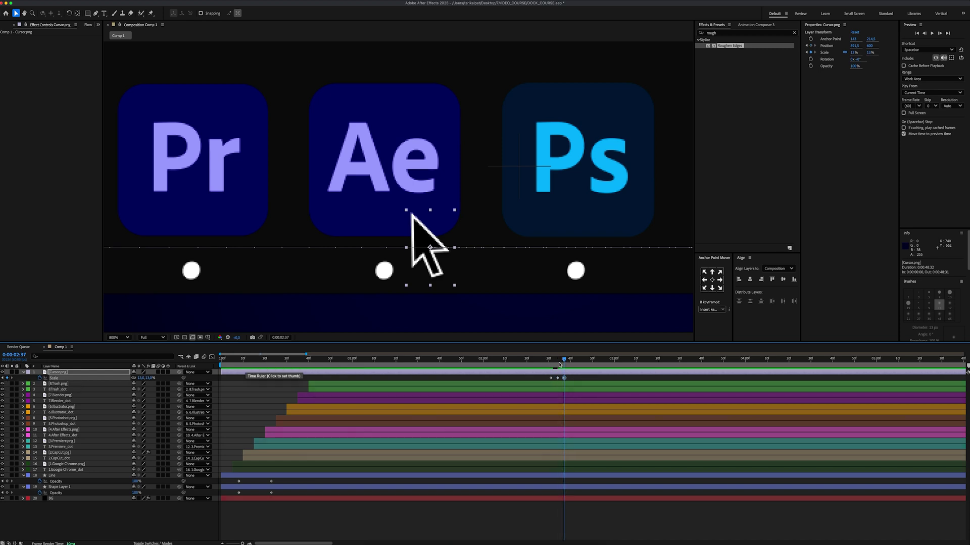
{"action": "type", "text": "1"}
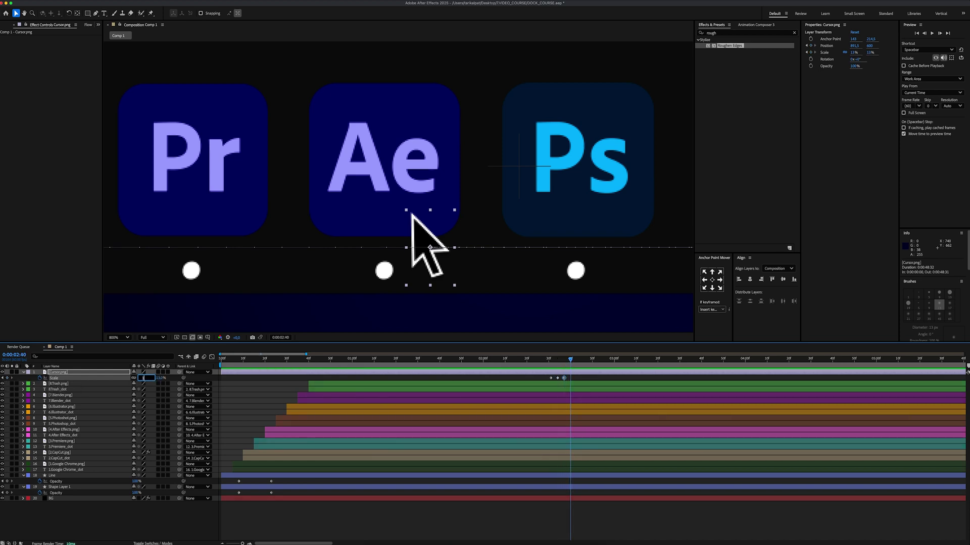
{"action": "type", "text": "5"}
{"action": "key", "text": "Return"}
Preview the cursor's click animation and fit the whole composition in the viewer.
{"action": "left_click", "coordinate": [547, 361]}
{"action": "key", "text": "space"}
{"action": "key", "text": "space"}
{"action": "left_click", "coordinate": [125, 334]}
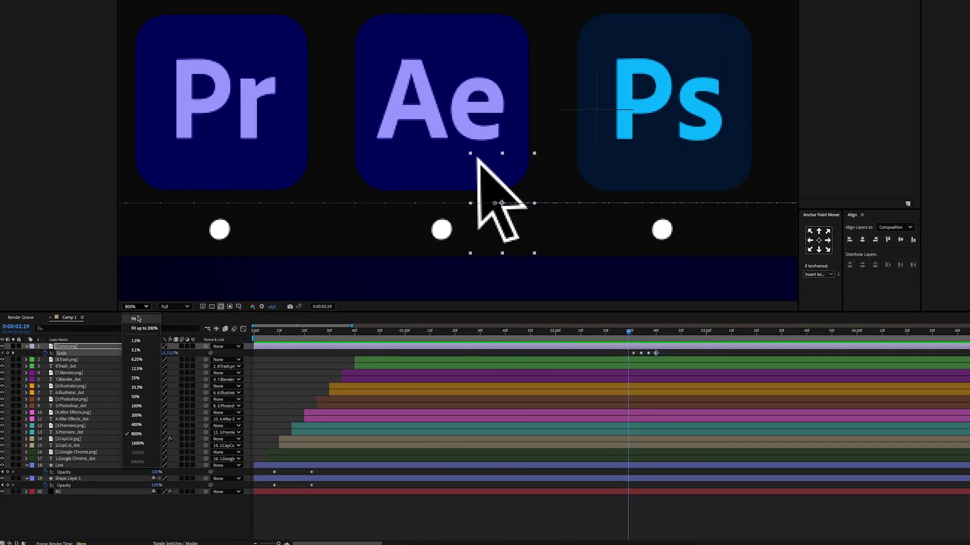
{"action": "left_click", "coordinate": [123, 344]}
{"action": "left_click", "coordinate": [437, 374]}
Split the 4.After Effects_dot layer at 0:00:02:34 and set the second part's parent to None.
{"action": "left_click_drag", "start_coordinate": [655, 324], "coordinate": [668, 326]}
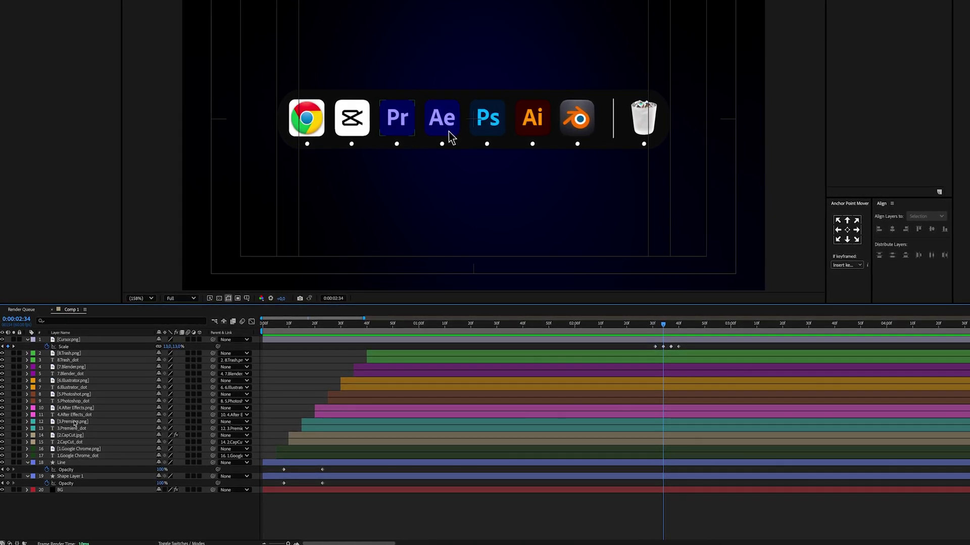
{"action": "left_click", "coordinate": [76, 415]}
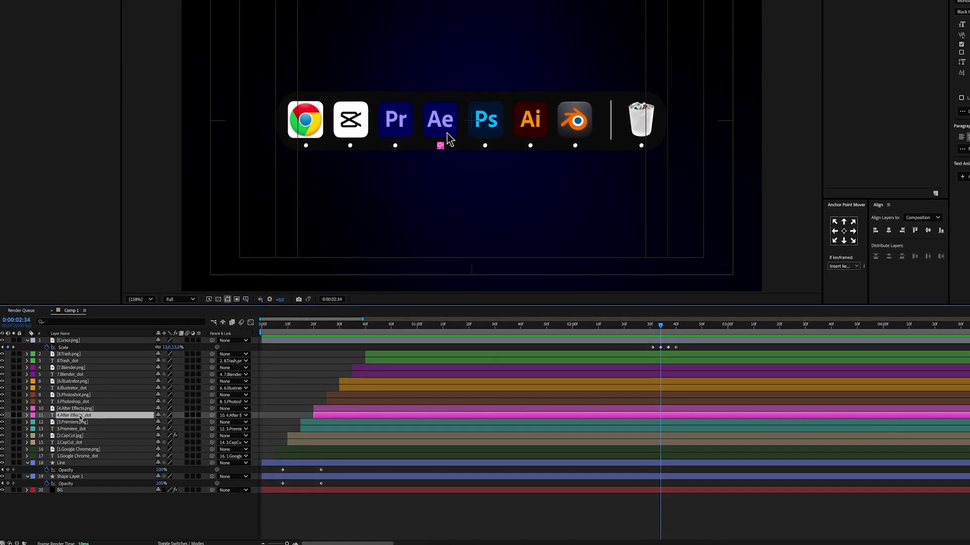
{"action": "key", "text": "super+shift+d"}
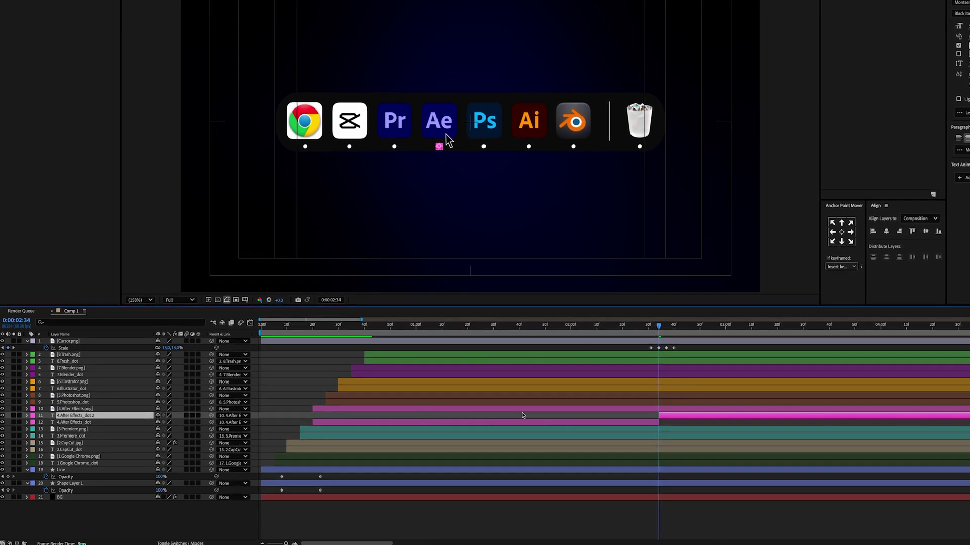
{"action": "left_click", "coordinate": [232, 415]}
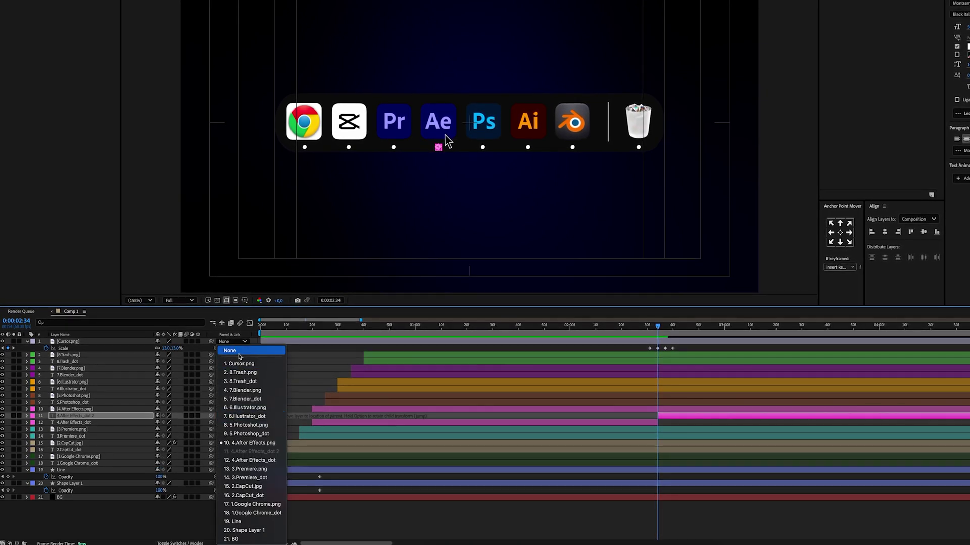
{"action": "left_click", "coordinate": [231, 351]}
Keyframe the 4.After Effects.png Position at 0:00:02:34 and raise the icon to a Y of about 487 shortly after.
{"action": "left_click", "coordinate": [680, 411]}
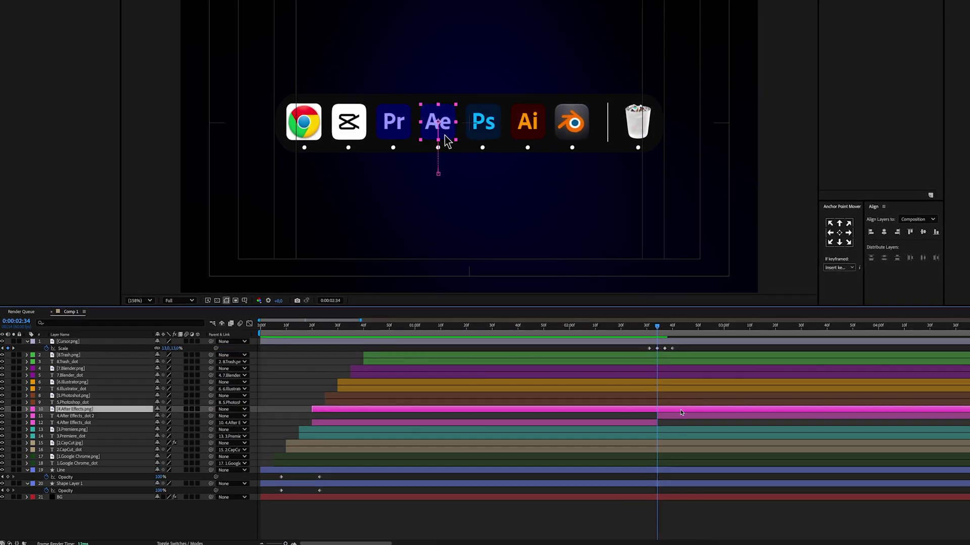
{"action": "key", "text": "p"}
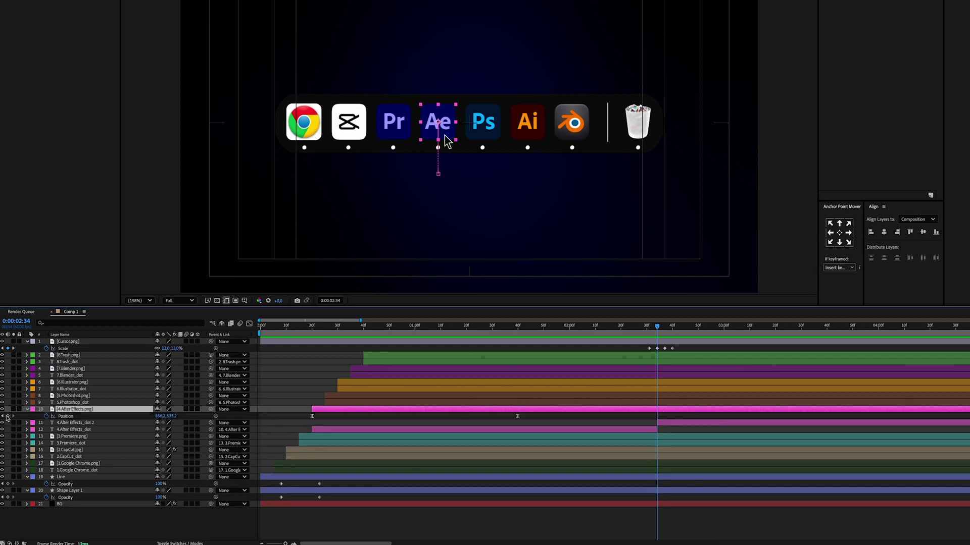
{"action": "left_click", "coordinate": [7, 417]}
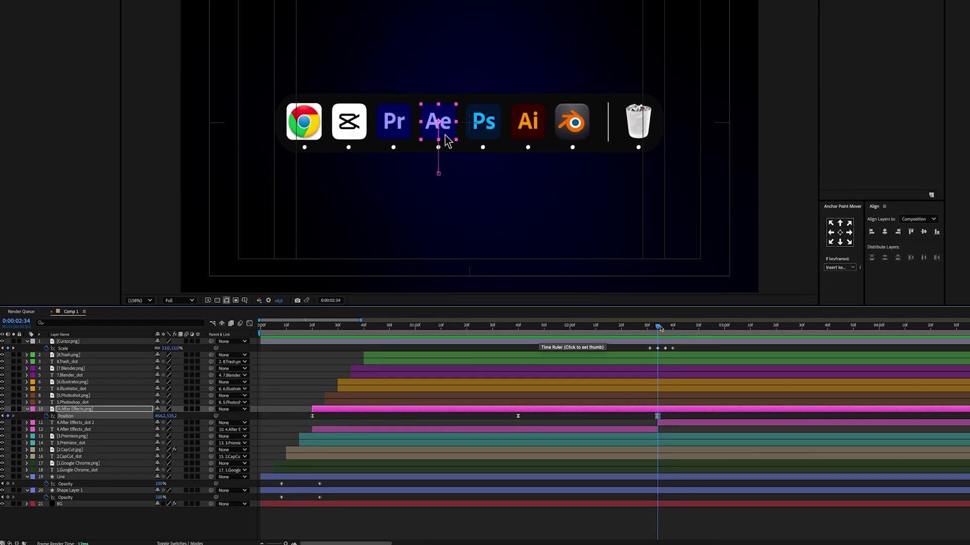
{"action": "left_click_drag", "start_coordinate": [658, 327], "coordinate": [733, 327]}
{"action": "left_click_drag", "start_coordinate": [174, 415], "coordinate": [154, 417]}
Copy the After Effects icon's resting Position keyframe to 0:00:03:32 and preview the bounce.
{"action": "left_click", "coordinate": [741, 327]}
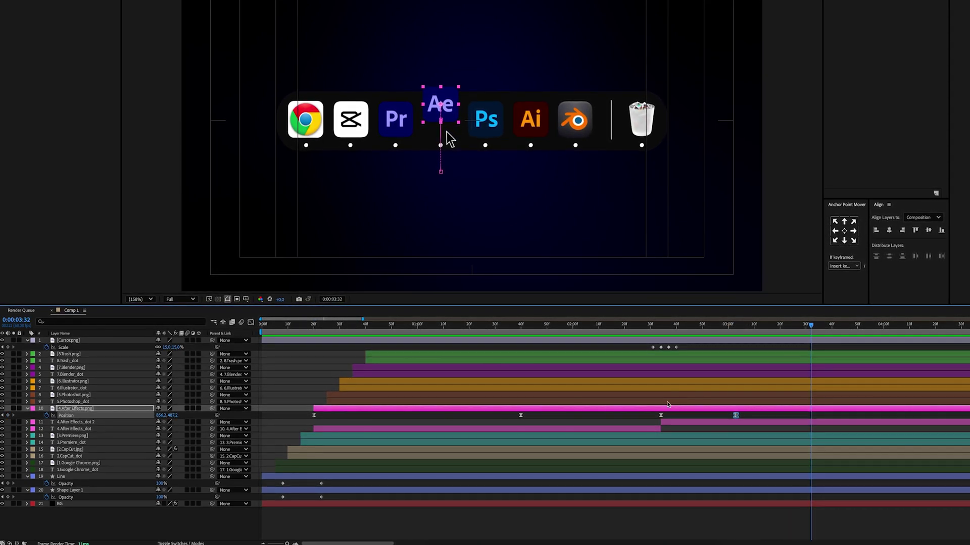
{"action": "key", "text": "ctrl+c"}
{"action": "key", "text": "ctrl+v"}
{"action": "key", "text": "space"}
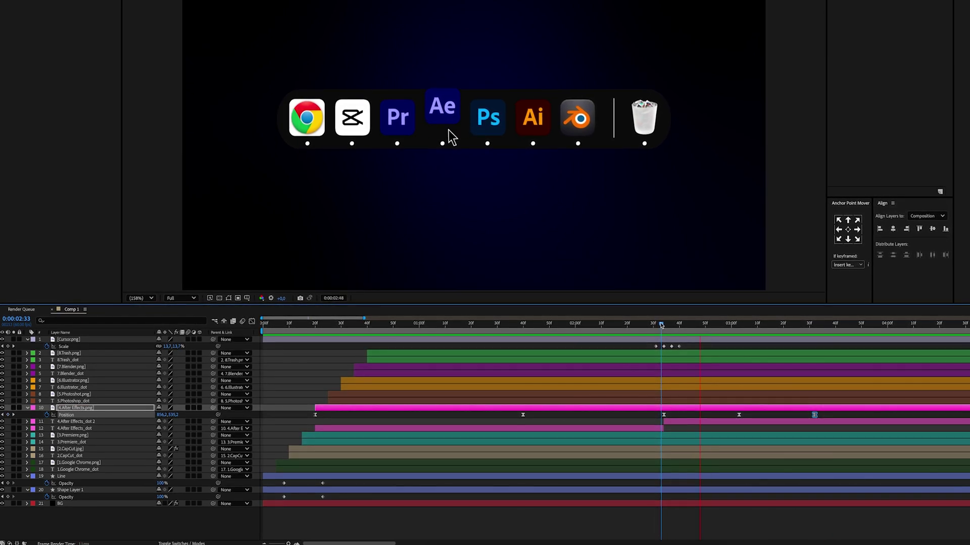
{"action": "key", "text": "space"}
Reshape the icon bounce's speed graph so it leaves fast, slows into the peak and drops back fast, and preview it.
{"action": "left_click_drag", "start_coordinate": [830, 416], "coordinate": [641, 413]}
{"action": "key", "text": "shift+F3"}
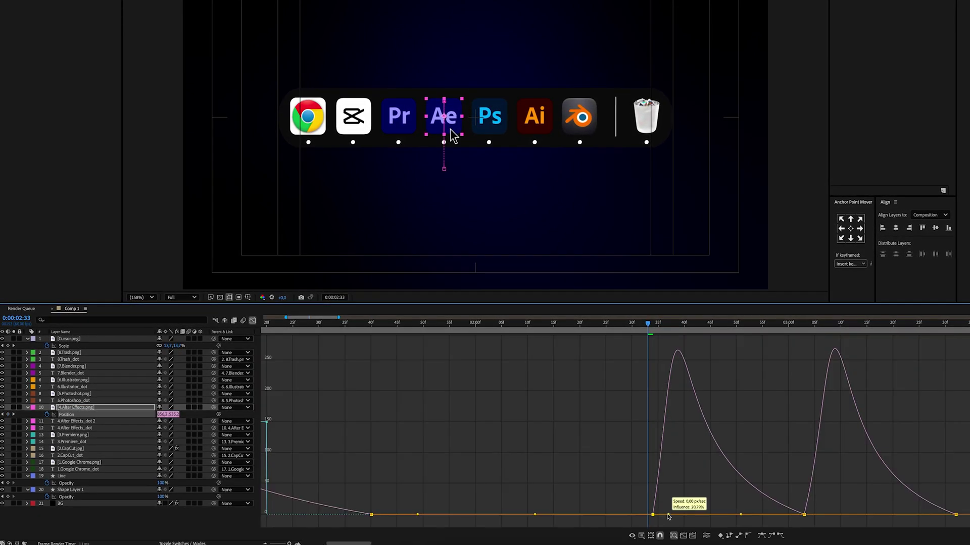
{"action": "left_click_drag", "start_coordinate": [667, 515], "coordinate": [656, 515]}
{"action": "left_click_drag", "start_coordinate": [741, 514], "coordinate": [757, 515]}
{"action": "left_click", "coordinate": [809, 489]}
{"action": "left_click_drag", "start_coordinate": [820, 515], "coordinate": [954, 515]}
{"action": "left_click", "coordinate": [586, 438]}
{"action": "left_click", "coordinate": [593, 332]}
{"action": "left_click", "coordinate": [607, 322]}
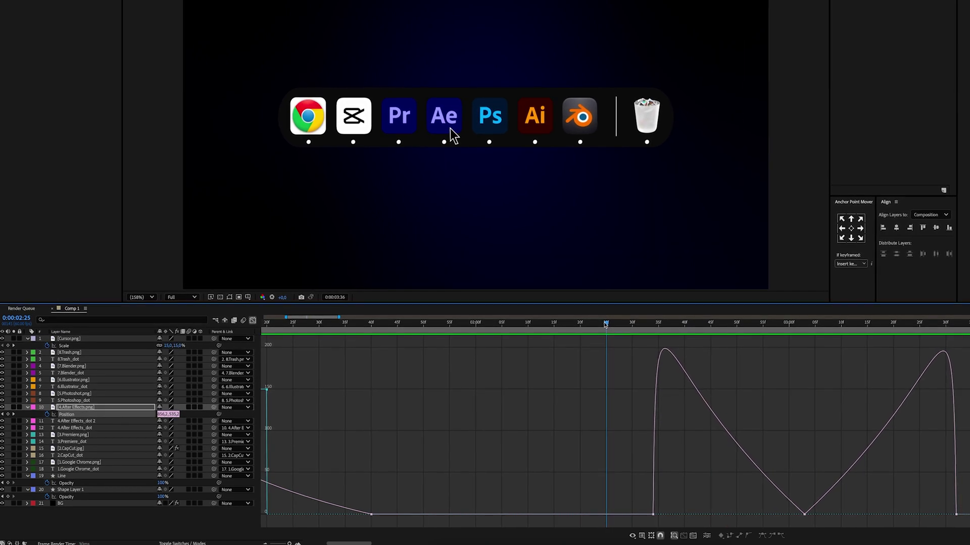
Copy the After Effects icon's bounce keyframes, paste them three times in succession from 0:00:03:32 and preview the repeated bounce.
{"action": "key", "text": "shift+F3"}
{"action": "key", "text": "minus"}
{"action": "left_click_drag", "start_coordinate": [555, 327], "coordinate": [592, 326]}
{"action": "left_click_drag", "start_coordinate": [601, 413], "coordinate": [539, 419]}
{"action": "key", "text": "ctrl+c"}
{"action": "left_click", "coordinate": [620, 335]}
{"action": "key", "text": "ctrl+v"}
{"action": "left_click_drag", "start_coordinate": [596, 342], "coordinate": [722, 352]}
{"action": "key", "text": "super+v"}
{"action": "key", "text": "super+v"}
{"action": "key", "text": "space"}
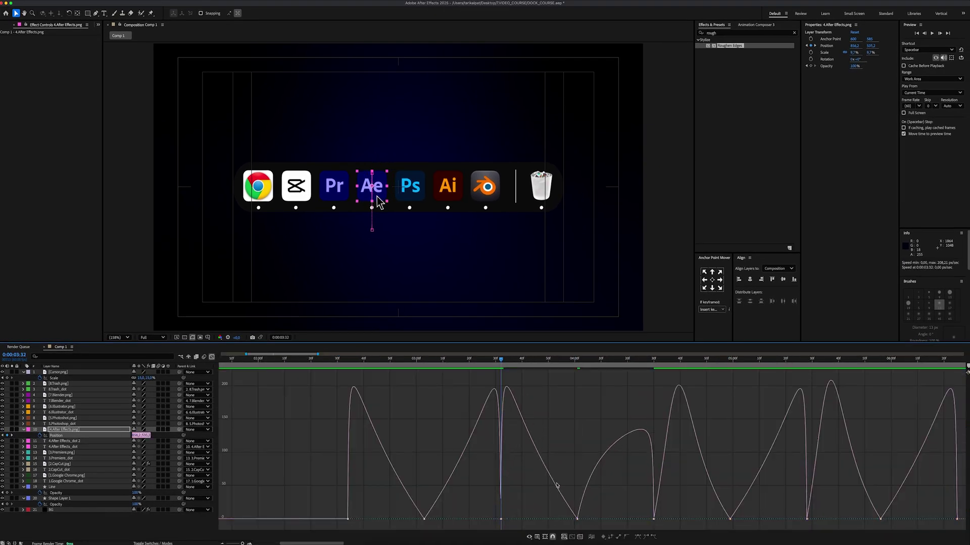
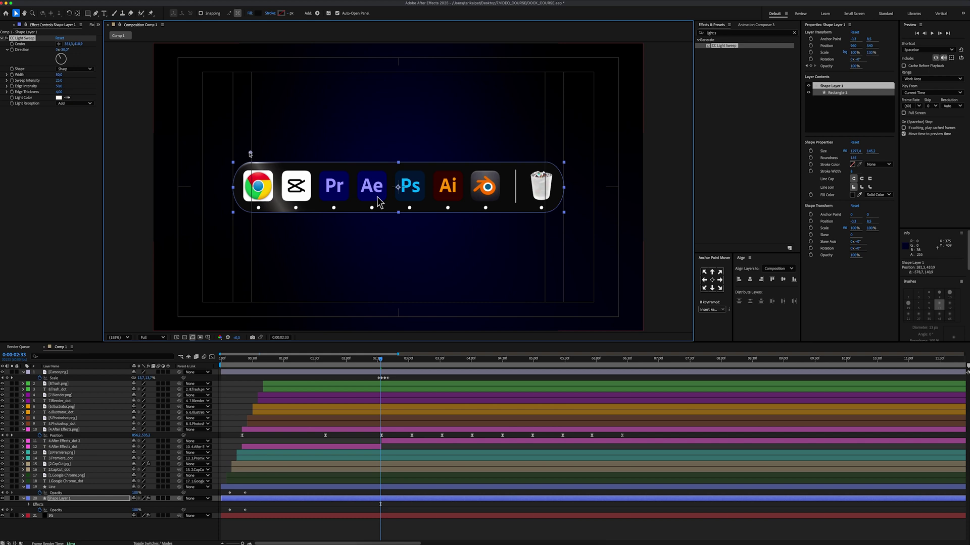
Set the CC Light Sweep on Shape Layer 1 to Sweep Intensity 0 and Width 2000.
{"action": "left_click", "coordinate": [61, 81]}
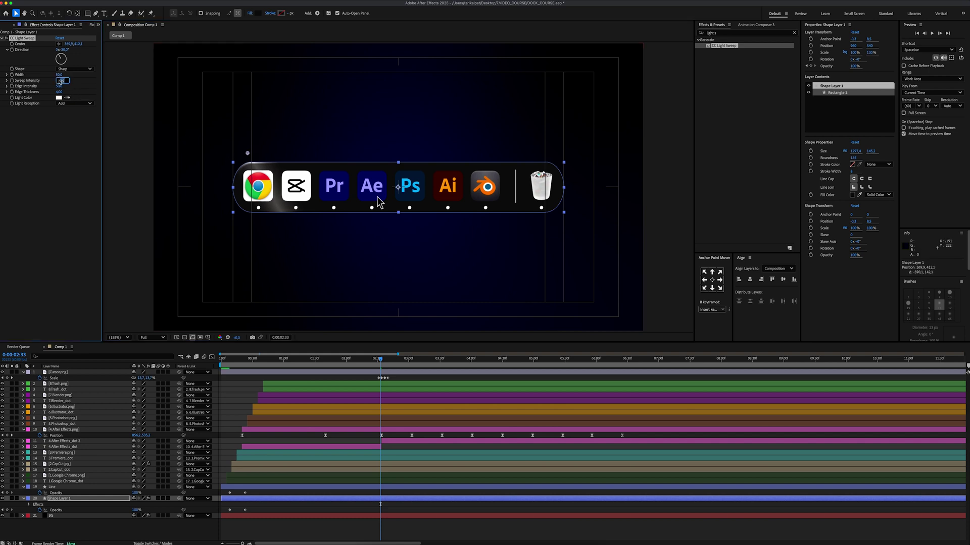
{"action": "key", "text": "Return"}
{"action": "left_click", "coordinate": [58, 74]}
{"action": "type", "text": "2000"}
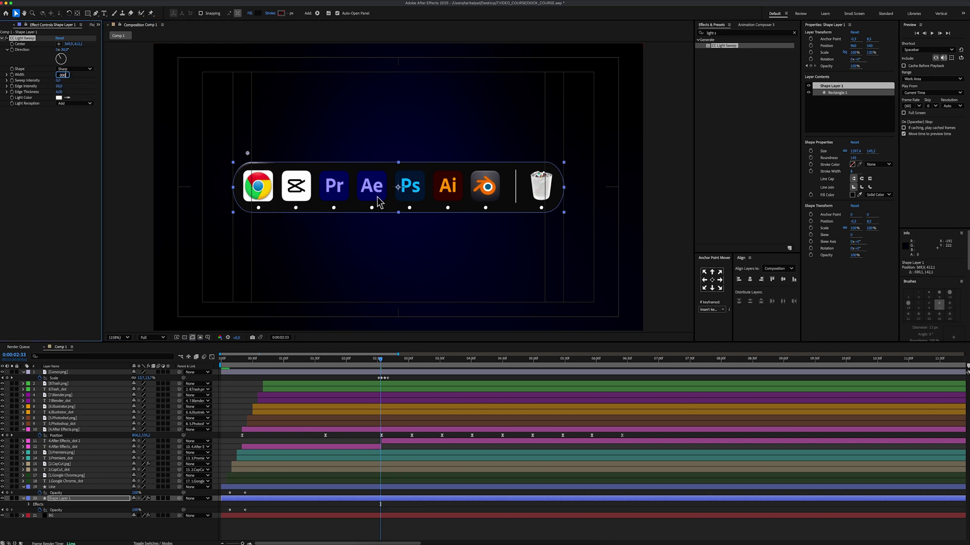
{"action": "key", "text": "Return"}
Set the dock's CC Light Sweep Edge Intensity to 40 and Edge Thickness to 2, and deselect all layers.
{"action": "left_click_drag", "start_coordinate": [59, 86], "coordinate": [54, 86]}
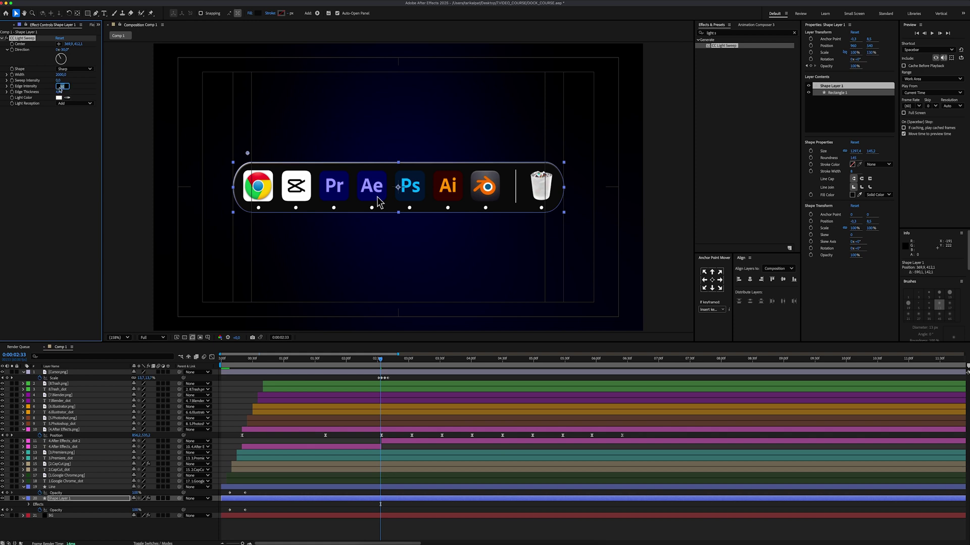
{"action": "left_click", "coordinate": [59, 92]}
{"action": "type", "text": "2"}
{"action": "key", "text": "Return"}
{"action": "key", "text": "super+shift+a"}
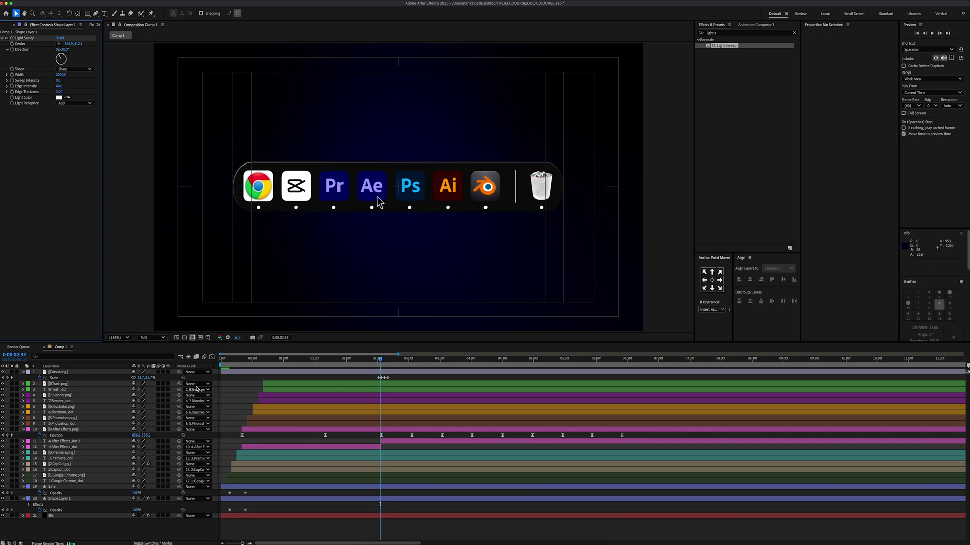
Apply CC Light Sweep to the Premiere icon and place its center at the icon's upper-right corner.
{"action": "left_click", "coordinate": [61, 453]}
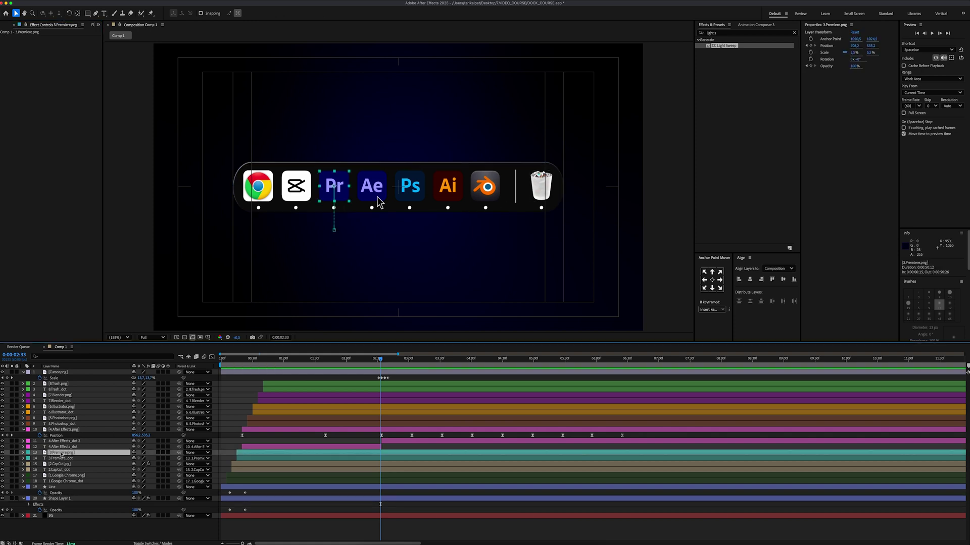
{"action": "left_click_drag", "start_coordinate": [739, 46], "coordinate": [334, 186]}
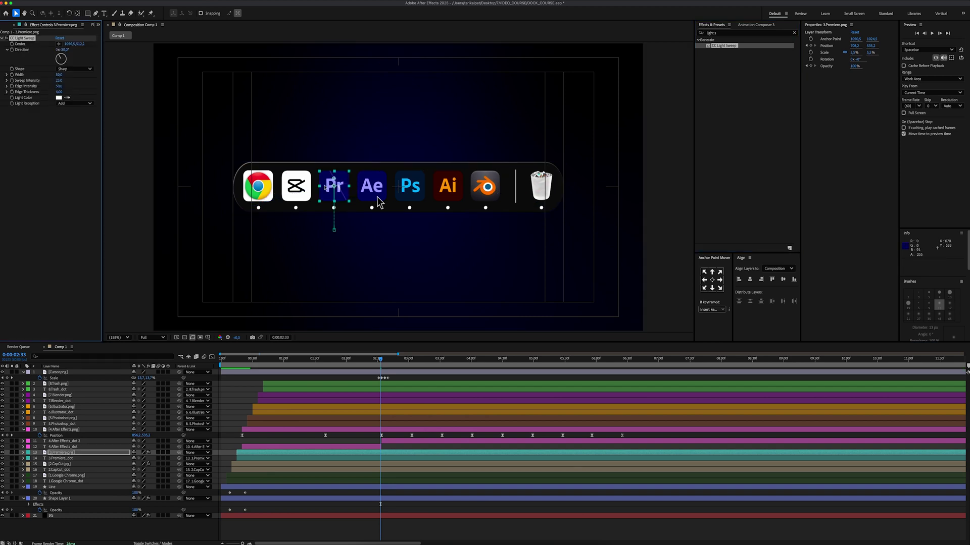
{"action": "left_click", "coordinate": [59, 44]}
{"action": "left_click", "coordinate": [351, 171]}
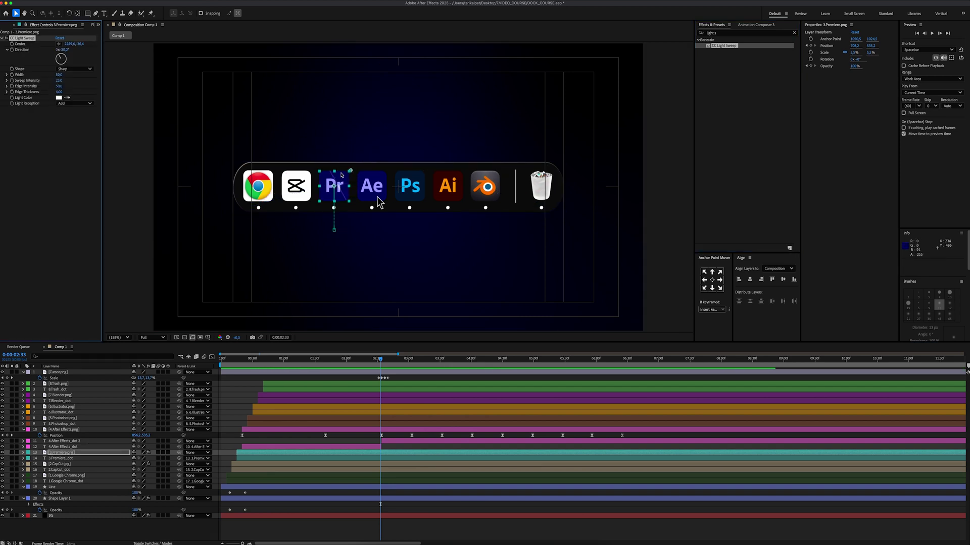
Set the Premiere icon's CC Light Sweep to Width 600, Sweep Intensity 36, Edge Intensity 270 and Edge Thickness 20.
{"action": "left_click", "coordinate": [59, 74]}
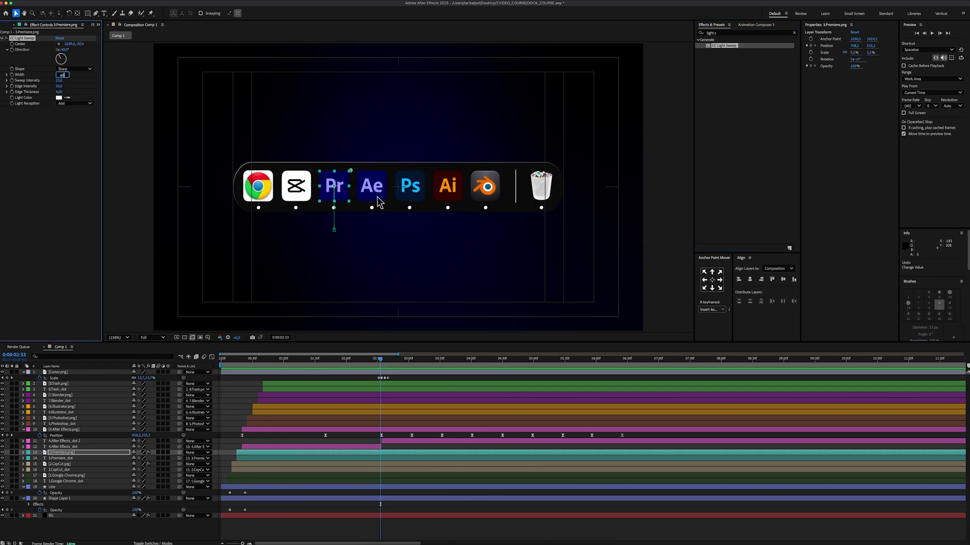
{"action": "type", "text": "600"}
{"action": "key", "text": "Return"}
{"action": "left_click", "coordinate": [59, 81]}
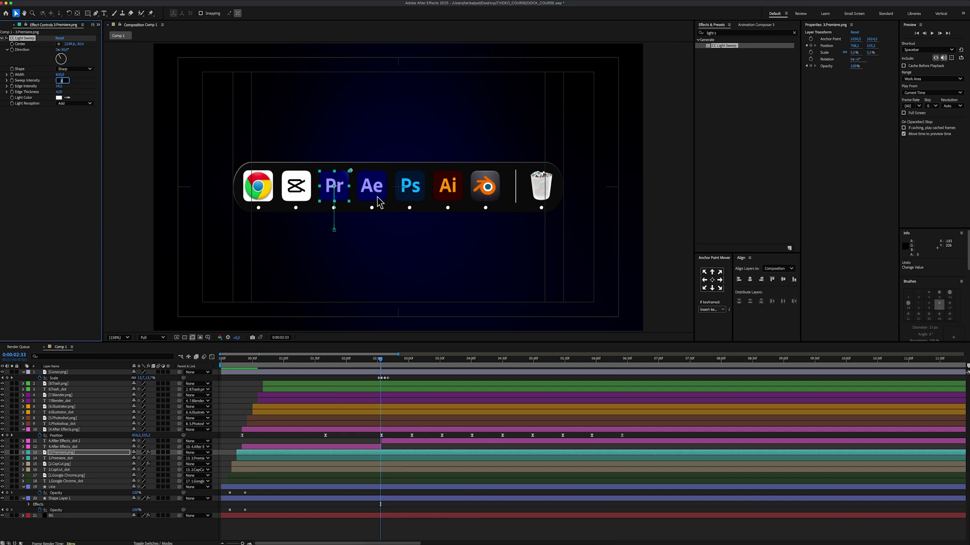
{"action": "type", "text": "36"}
{"action": "key", "text": "Return"}
{"action": "left_click", "coordinate": [60, 87]}
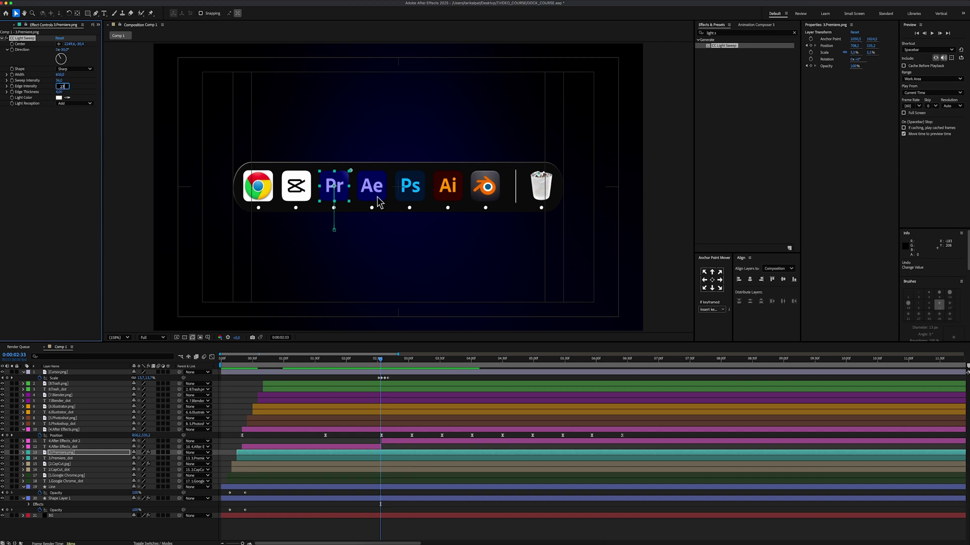
{"action": "type", "text": "270"}
{"action": "key", "text": "Return"}
{"action": "left_click", "coordinate": [60, 92]}
{"action": "type", "text": "20"}
{"action": "key", "text": "Return"}
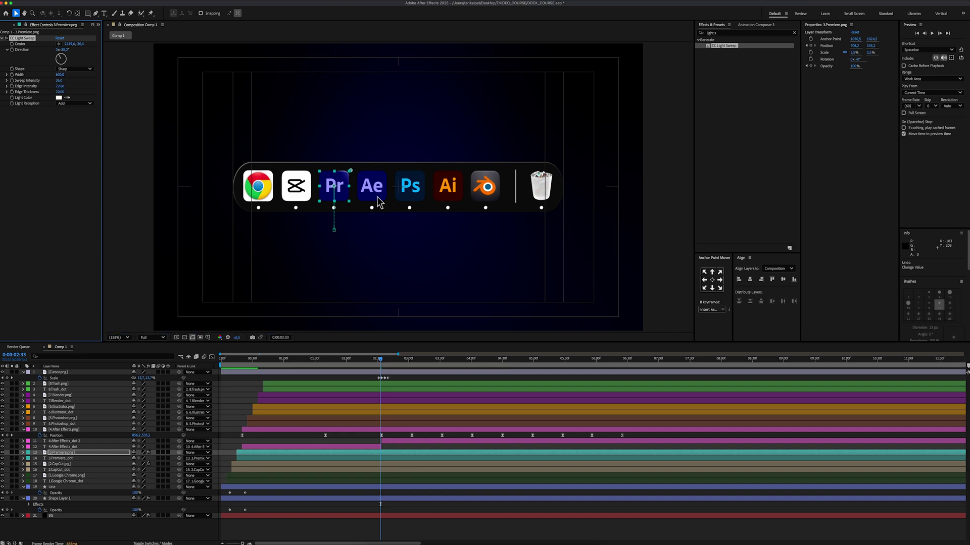
Add a second CC Light Sweep to the Premiere icon, center it near the lower-left corner and set Direction to -150°.
{"action": "left_click_drag", "start_coordinate": [723, 46], "coordinate": [65, 167]}
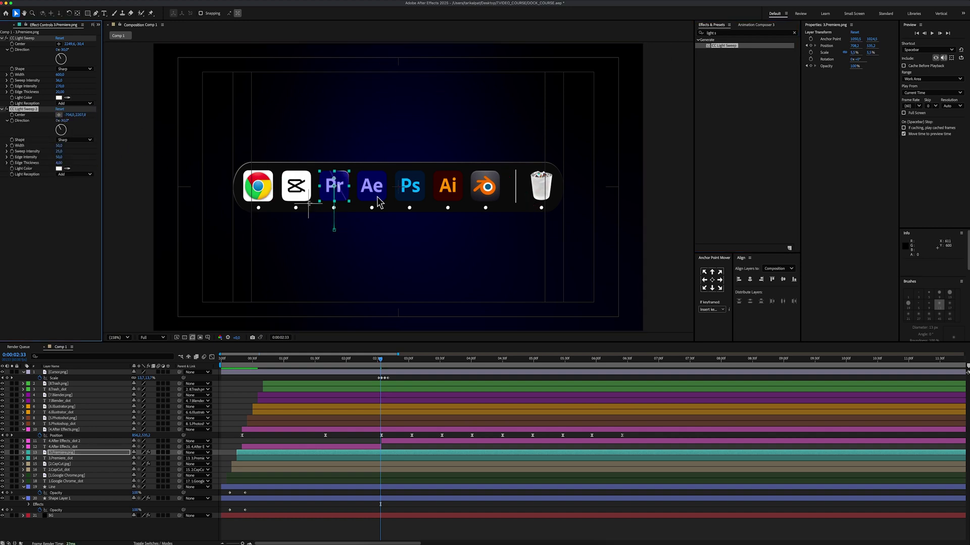
{"action": "left_click", "coordinate": [314, 204]}
{"action": "left_click", "coordinate": [66, 122]}
{"action": "type", "text": "-150"}
{"action": "key", "text": "Return"}
Set the Premiere icon's second light sweep to Width 350, Sweep Intensity 0 and Edge Intensity 84.
{"action": "left_click", "coordinate": [59, 145]}
{"action": "type", "text": "350"}
{"action": "key", "text": "Return"}
{"action": "left_click_drag", "start_coordinate": [58, 152], "coordinate": [46, 151]}
{"action": "left_click", "coordinate": [60, 157]}
{"action": "type", "text": "84"}
{"action": "key", "text": "Return"}
{"action": "left_click", "coordinate": [376, 196]}
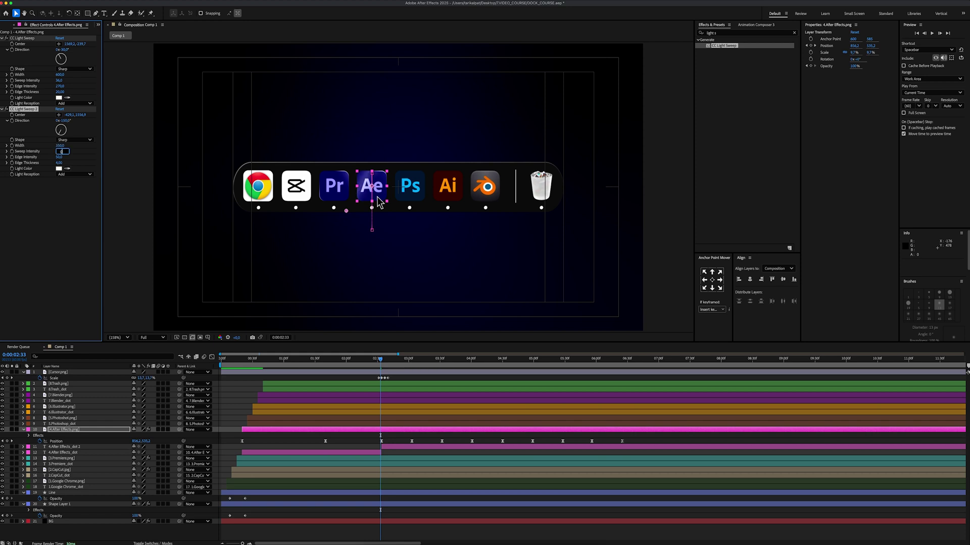
Apply CC Light Sweep to the Photoshop icon's upper-right corner with Width 600, Sweep Intensity 0, a stronger Edge Intensity and Edge Thickness 20.
{"action": "left_click_drag", "start_coordinate": [723, 45], "coordinate": [426, 169]}
{"action": "left_click", "coordinate": [60, 75]}
{"action": "type", "text": "600"}
{"action": "key", "text": "Tab"}
{"action": "type", "text": "0"}
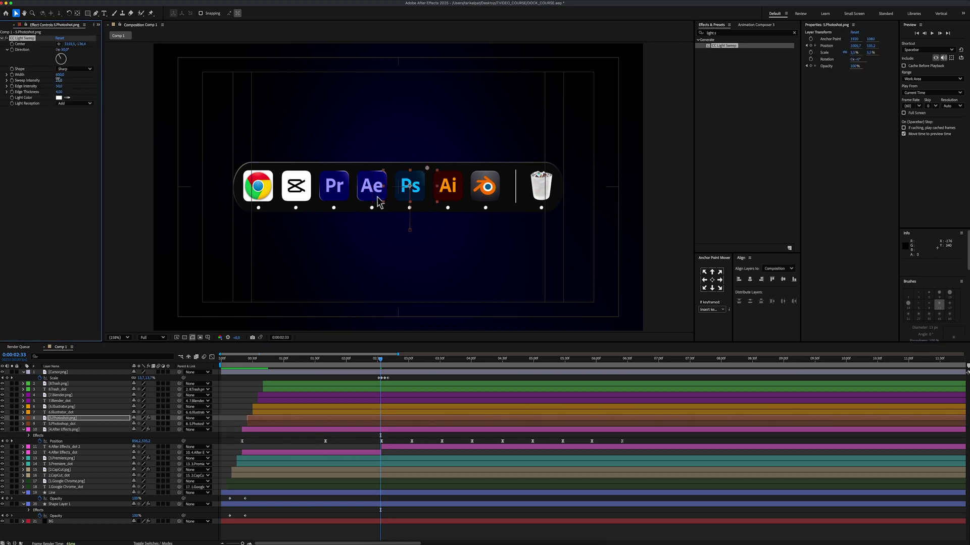
{"action": "key", "text": "Tab"}
{"action": "type", "text": "50020"}
Add a second CC Light Sweep to the Photoshop icon with Direction -140°, Width 400 and Sweep Intensity 0.
{"action": "left_click_drag", "start_coordinate": [723, 45], "coordinate": [410, 186]}
{"action": "left_click", "coordinate": [65, 120]}
{"action": "type", "text": "-140"}
{"action": "left_click", "coordinate": [60, 145]}
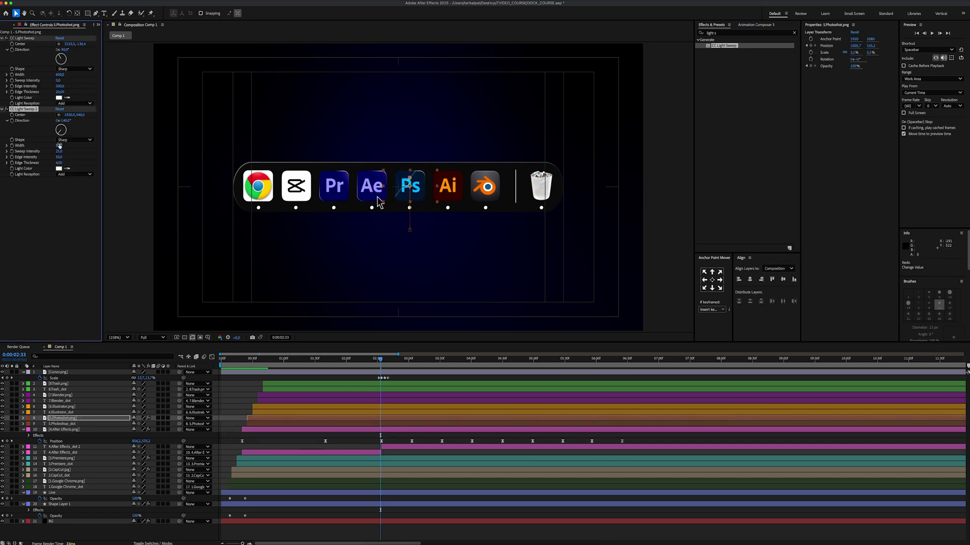
{"action": "type", "text": "400"}
{"action": "left_click", "coordinate": [59, 151]}
{"action": "type", "text": "0"}
Light the Illustrator icon with a CC Light Sweep (Width 400, Sweep Intensity 0, Edge Intensity 55) and a second lower-left sweep at Direction -140°.
{"action": "left_click_drag", "start_coordinate": [724, 45], "coordinate": [462, 160]}
{"action": "left_click", "coordinate": [60, 74]}
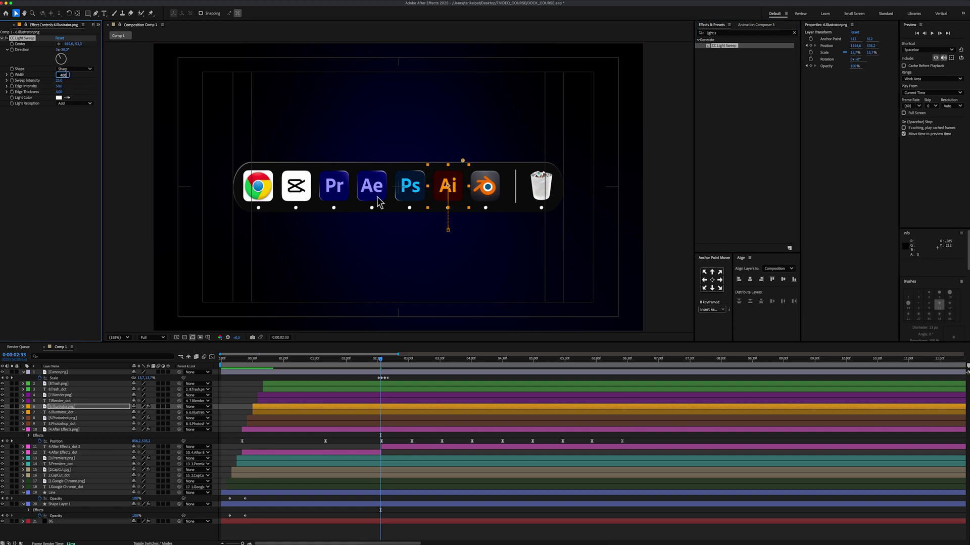
{"action": "type", "text": "400"}
{"action": "left_click", "coordinate": [59, 81]}
{"action": "type", "text": "0"}
{"action": "left_click", "coordinate": [60, 86]}
{"action": "type", "text": "55"}
{"action": "key", "text": "ctrl+shift+z"}
{"action": "key", "text": "ctrl+shift+z"}
{"action": "key", "text": "ctrl+shift+z"}
{"action": "key", "text": "ctrl+shift+z"}
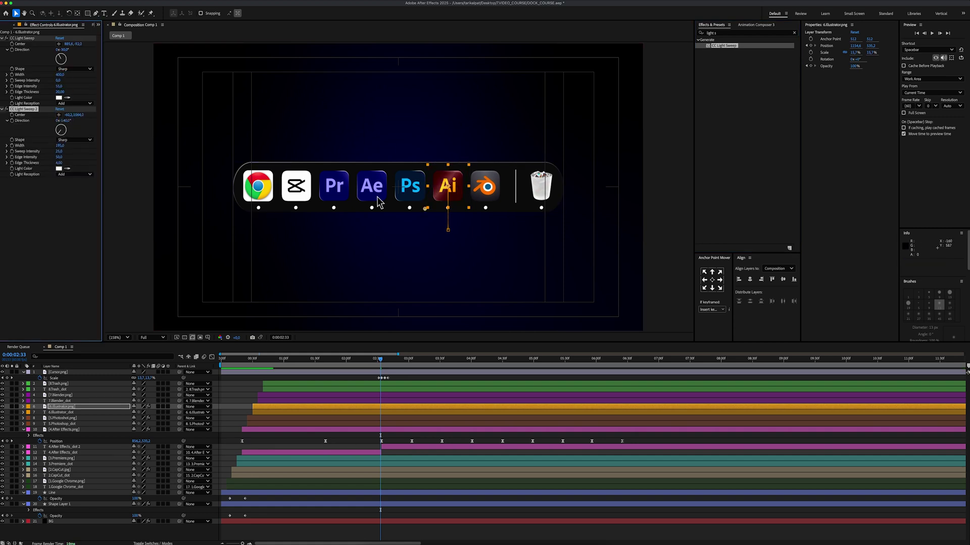
Apply Lumetri Color to the Blender icon and set its Blacks to -130.
{"action": "left_click", "coordinate": [66, 395]}
{"action": "left_click", "coordinate": [724, 33]}
{"action": "type", "text": "lumetri"}
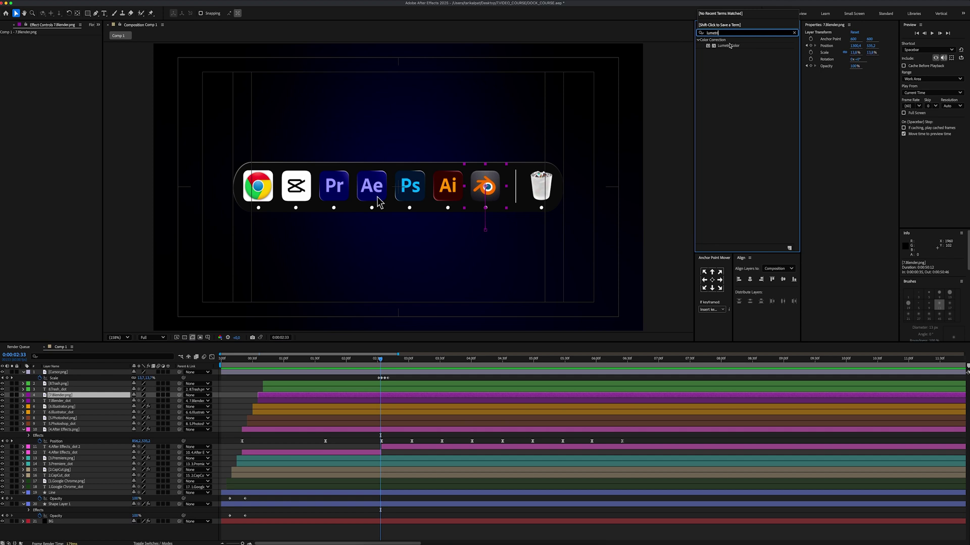
{"action": "left_click_drag", "start_coordinate": [729, 45], "coordinate": [491, 180]}
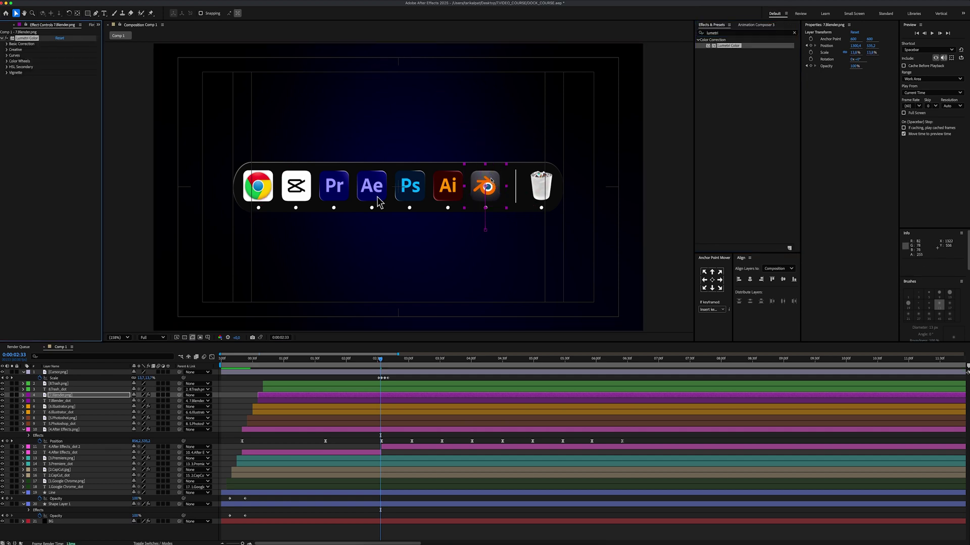
{"action": "left_click", "coordinate": [7, 45]}
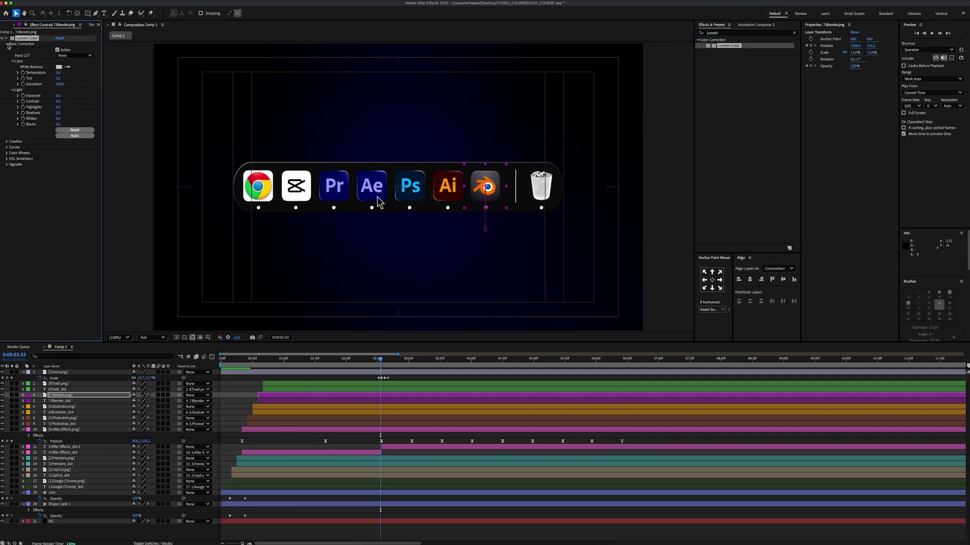
{"action": "left_click", "coordinate": [57, 124]}
{"action": "type", "text": "-130"}
{"action": "key", "text": "Return"}
Apply CC Light Sweep to the Blender icon from its upper-right corner with Sweep Intensity 0 and Edge Thickness 20.
{"action": "left_click", "coordinate": [717, 33]}
{"action": "type", "text": "light s"}
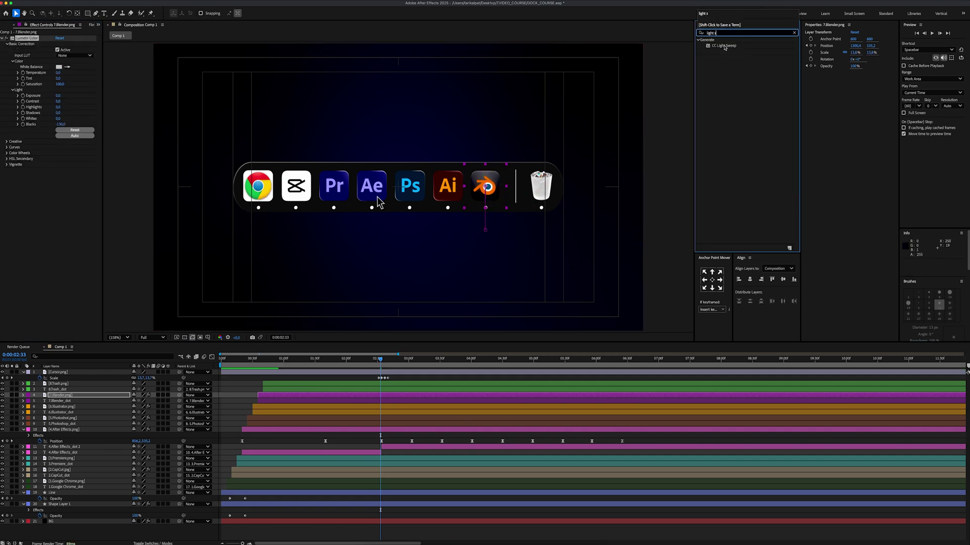
{"action": "double_click", "coordinate": [724, 46]}
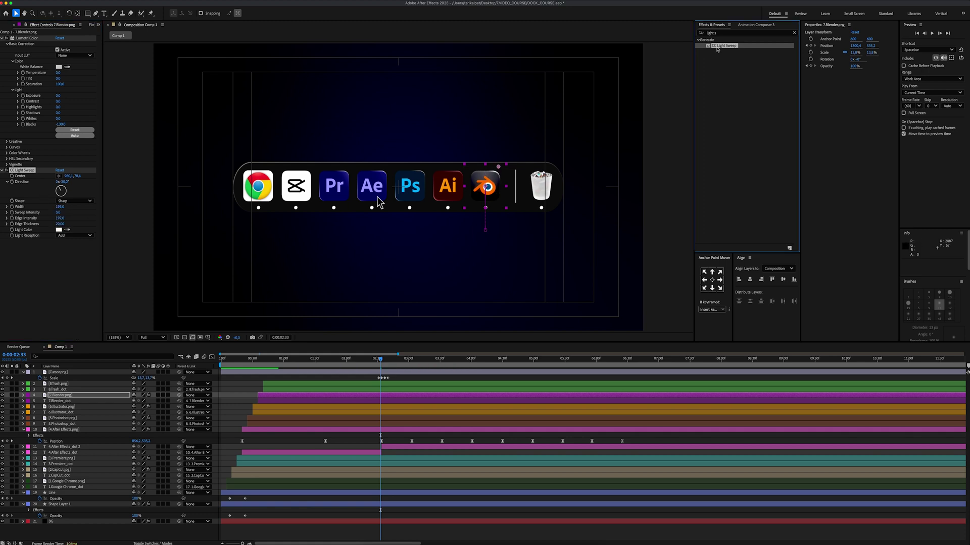
Add a second CC Light Sweep at the Blender icon's lower-left corner with Direction -140° and Width 350.
{"action": "double_click", "coordinate": [716, 46]}
{"action": "left_click", "coordinate": [58, 247]}
{"action": "left_click", "coordinate": [464, 204]}
{"action": "left_click", "coordinate": [65, 253]}
{"action": "type", "text": "-140"}
{"action": "key", "text": "Tab"}
{"action": "type", "text": "350"}
{"action": "key", "text": "Tab"}
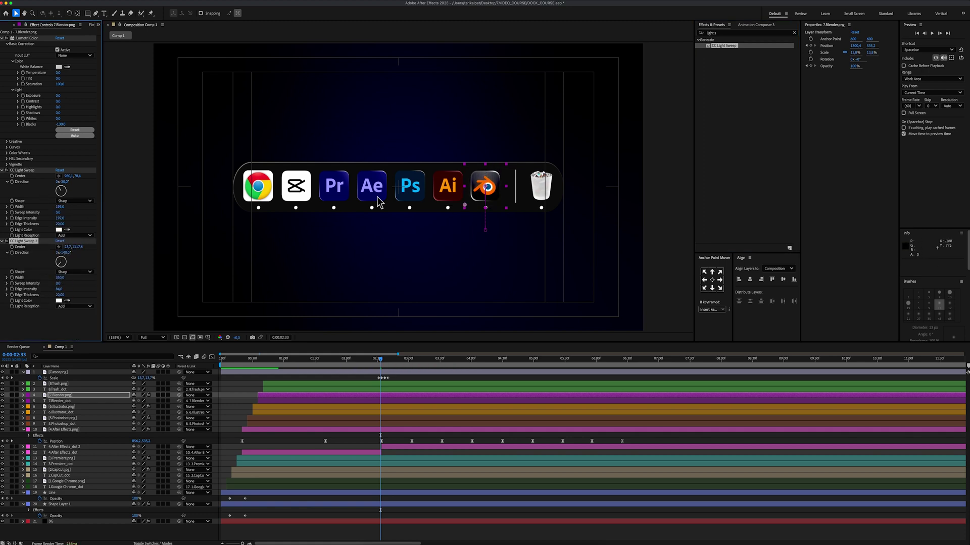
{"action": "left_click", "coordinate": [47, 314]}
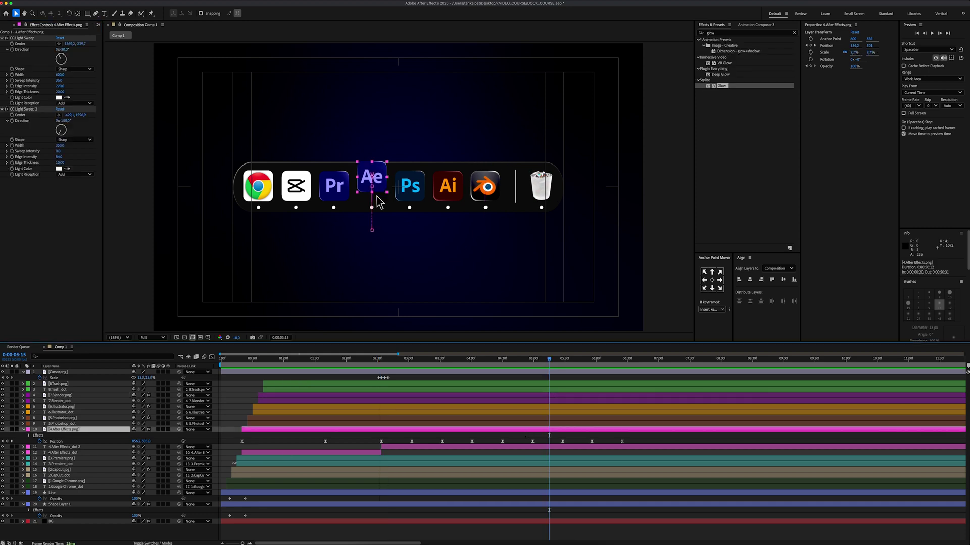
Apply Deep Glow to the dock's divider Line layer and set its Exposure to 0.1.
{"action": "left_click", "coordinate": [86, 493]}
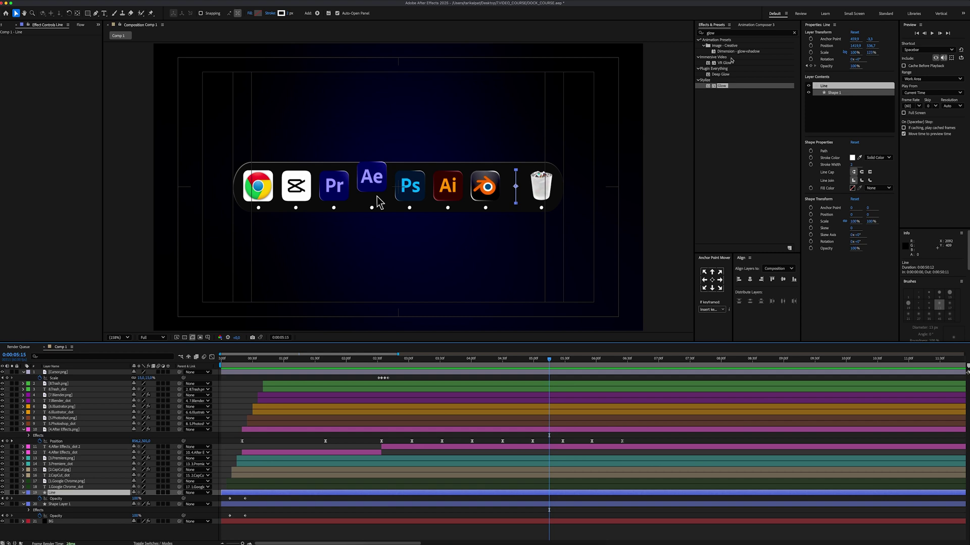
{"action": "double_click", "coordinate": [711, 32]}
{"action": "type", "text": "lin"}
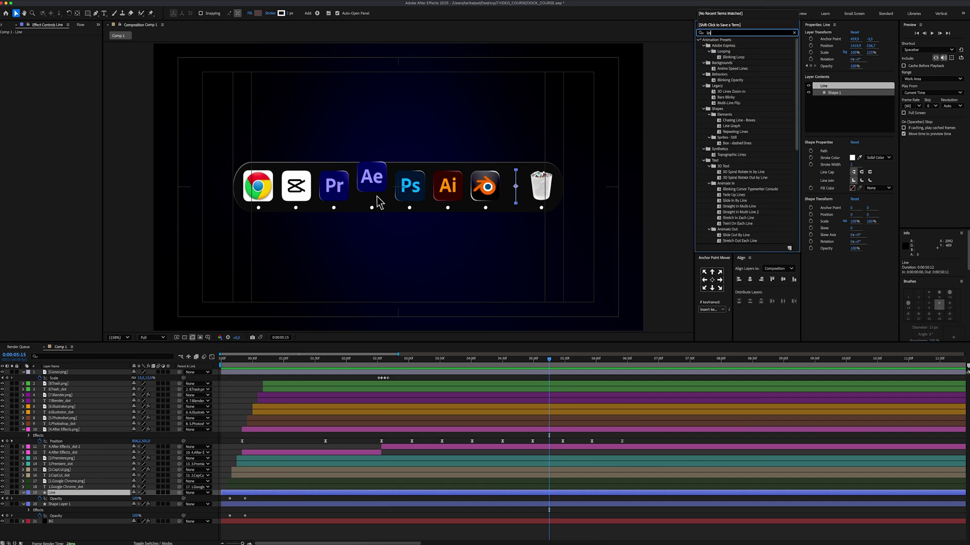
{"action": "key", "text": "BackSpace"}
{"action": "key", "text": "BackSpace"}
{"action": "key", "text": "BackSpace"}
{"action": "type", "text": "deep"}
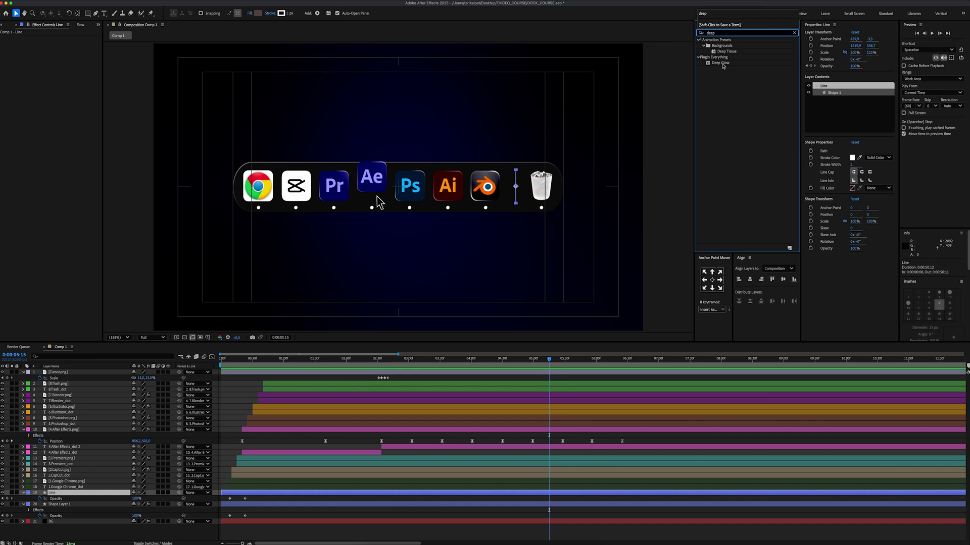
{"action": "left_click_drag", "start_coordinate": [723, 64], "coordinate": [516, 185]}
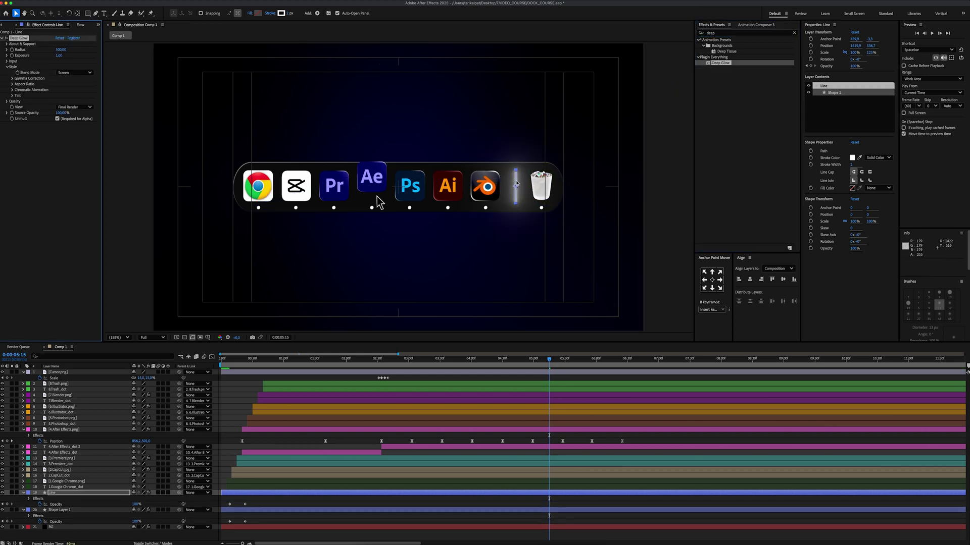
{"action": "left_click", "coordinate": [60, 56]}
{"action": "key", "text": "Return"}
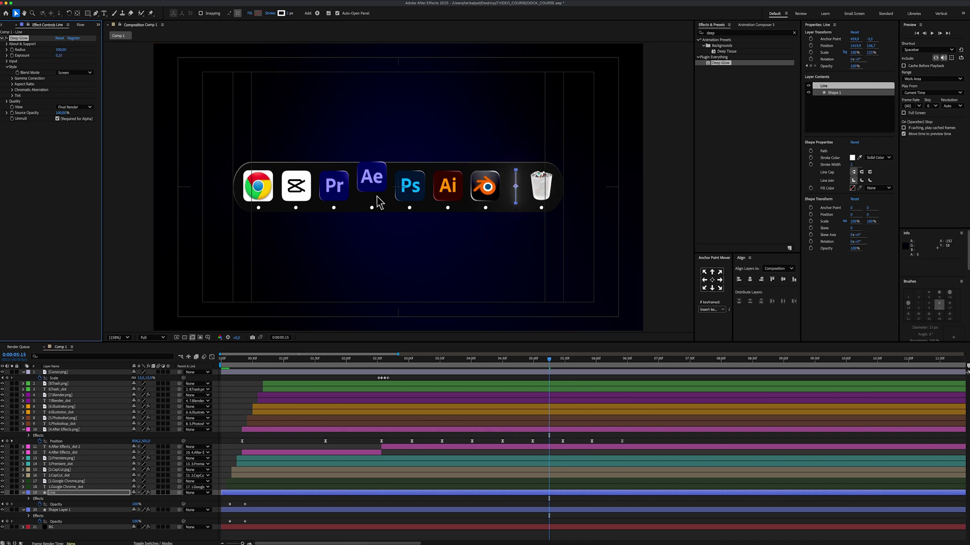
Collapse the expanded properties of all layers in the timeline.
{"action": "left_click", "coordinate": [251, 487]}
{"action": "key", "text": "super+a"}
{"action": "key", "text": "u"}
Paste the Line's Deep Glow onto all nine dot layers and deselect them.
{"action": "left_click", "coordinate": [71, 469]}
{"action": "left_click", "coordinate": [71, 458], "text": "super"}
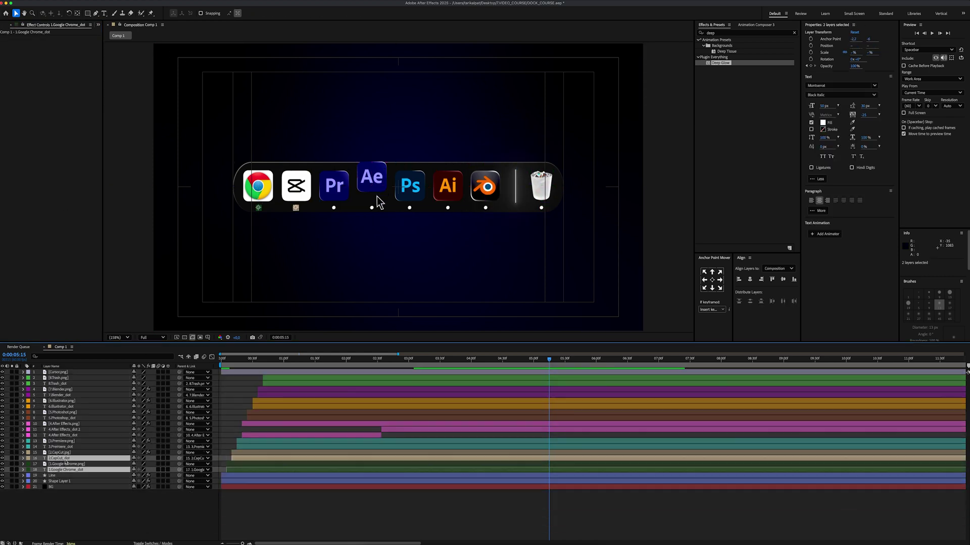
{"action": "left_click", "coordinate": [71, 446], "text": "super"}
{"action": "left_click", "coordinate": [70, 435], "text": "super"}
{"action": "left_click", "coordinate": [71, 429], "text": "super"}
{"action": "left_click", "coordinate": [66, 418], "text": "ctrl"}
{"action": "left_click", "coordinate": [66, 407], "text": "ctrl"}
{"action": "left_click", "coordinate": [65, 395], "text": "ctrl"}
{"action": "left_click", "coordinate": [65, 384], "text": "ctrl"}
{"action": "key", "text": "ctrl+v"}
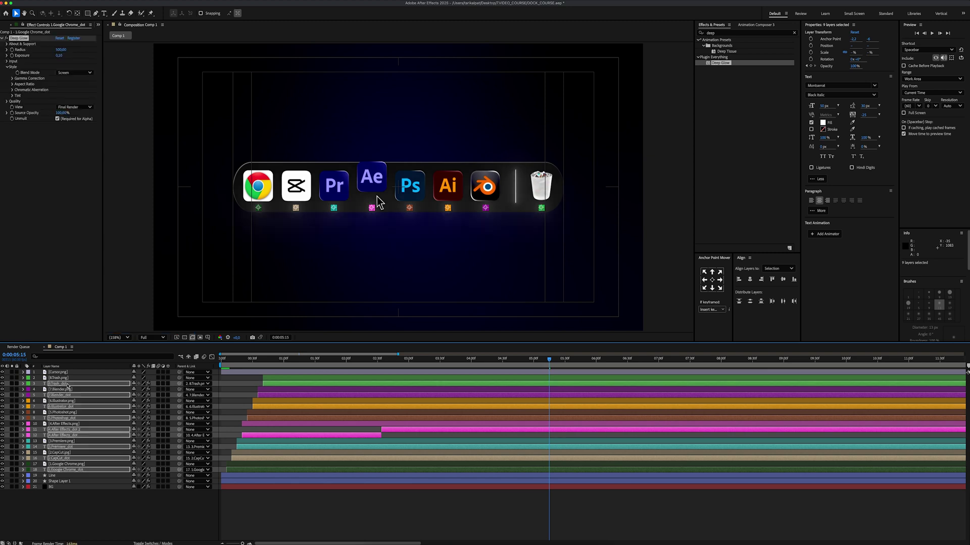
{"action": "left_click", "coordinate": [90, 525]}
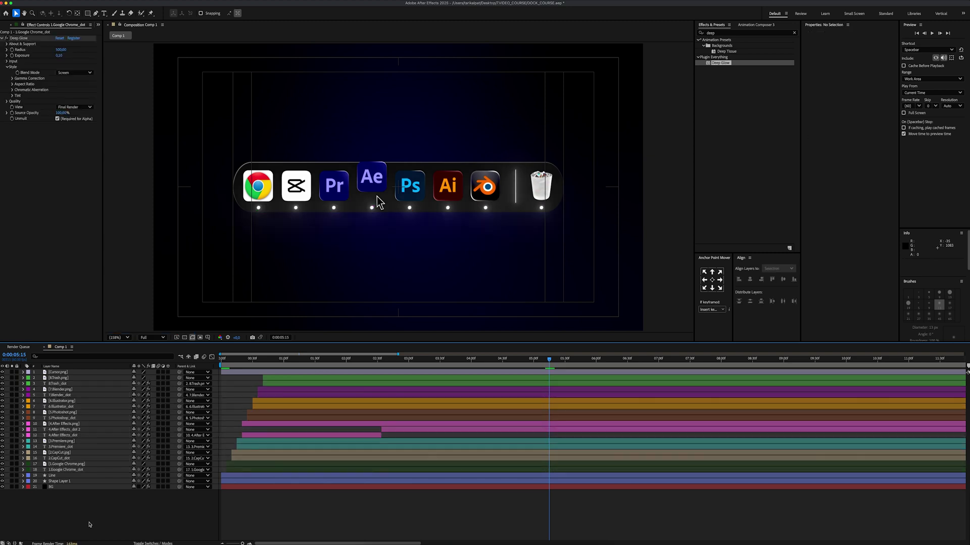
Apply Deep Glow to the Google Chrome icon, set its Radius to 100 and reduce its Exposure.
{"action": "left_click", "coordinate": [79, 464]}
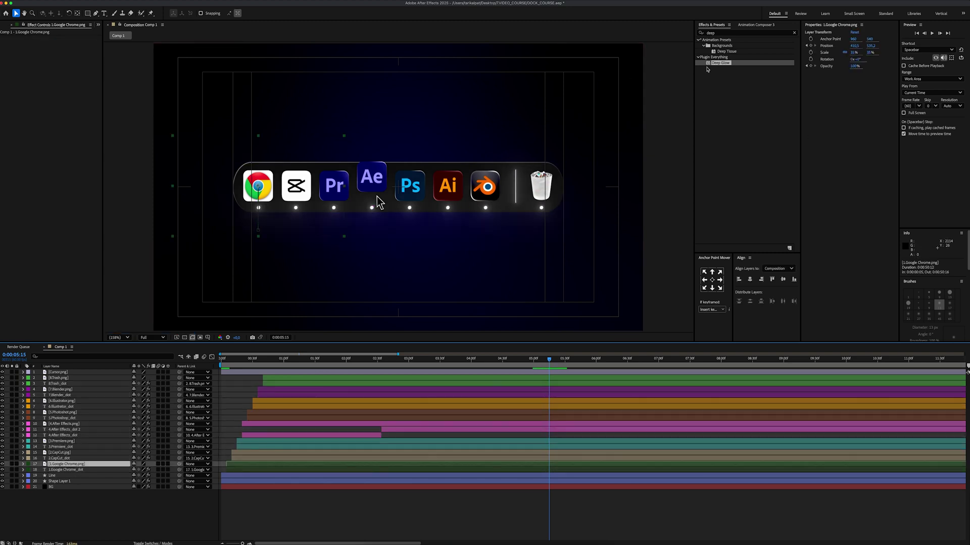
{"action": "left_click_drag", "start_coordinate": [720, 62], "coordinate": [258, 186]}
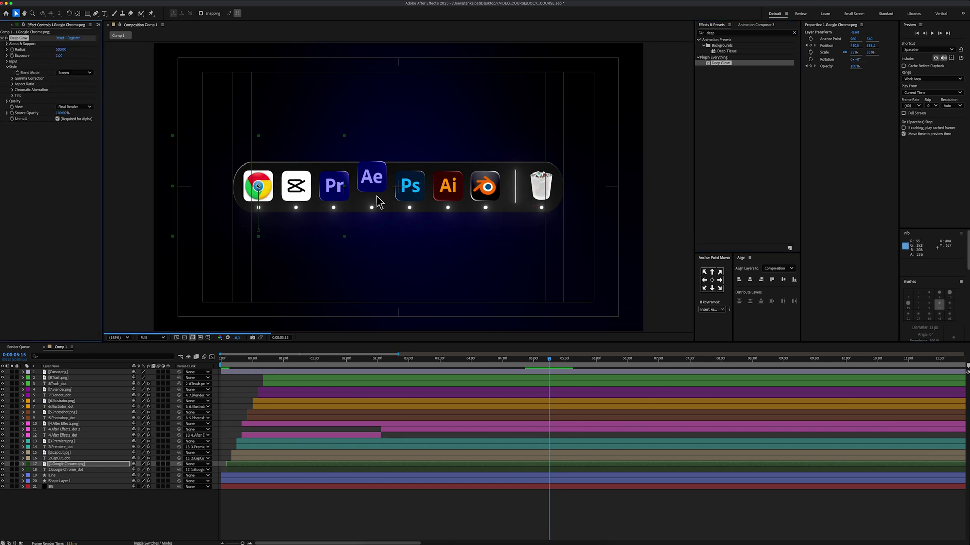
{"action": "left_click", "coordinate": [61, 49]}
{"action": "type", "text": "100"}
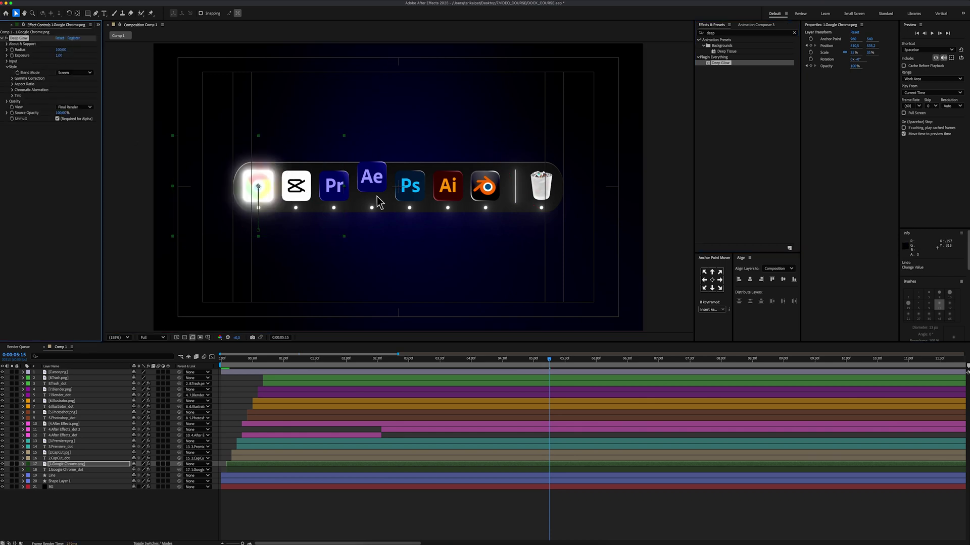
{"action": "key", "text": "Tab"}
{"action": "type", "text": "0"}
{"action": "key", "text": "Return"}
Apply Lumetri Color to the CapCut icon and lower its Whites.
{"action": "left_click", "coordinate": [80, 452]}
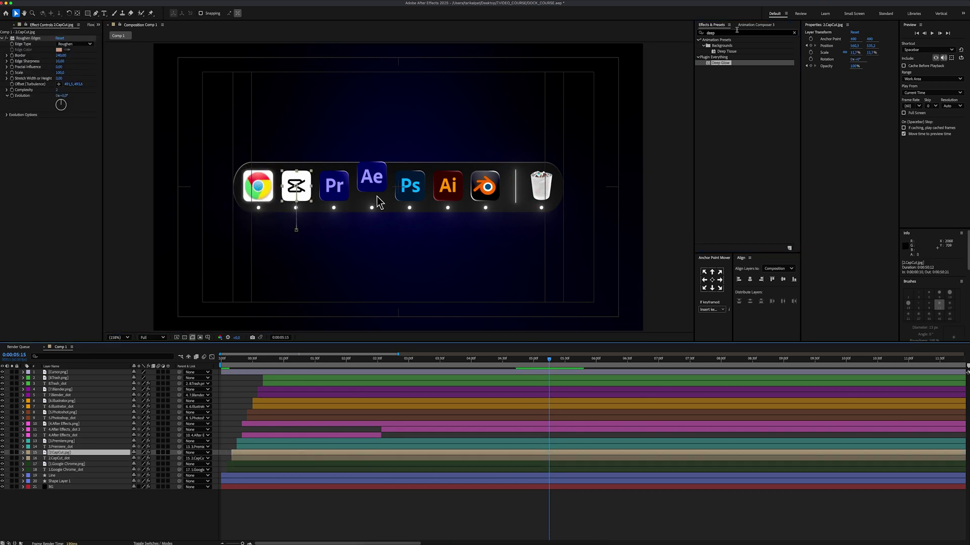
{"action": "left_click", "coordinate": [743, 32]}
{"action": "type", "text": "lumetri"}
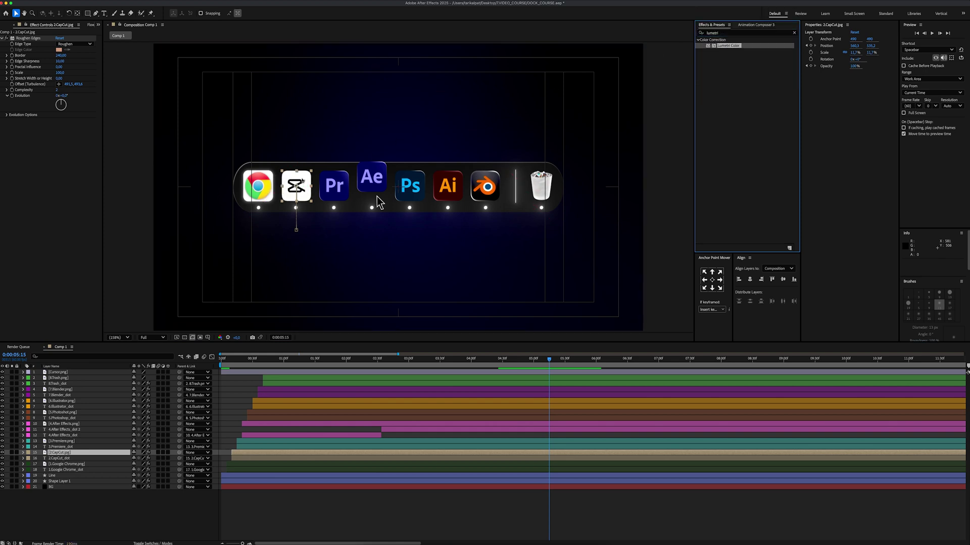
{"action": "left_click_drag", "start_coordinate": [737, 47], "coordinate": [8, 129]}
{"action": "left_click_drag", "start_coordinate": [56, 201], "coordinate": [49, 201]}
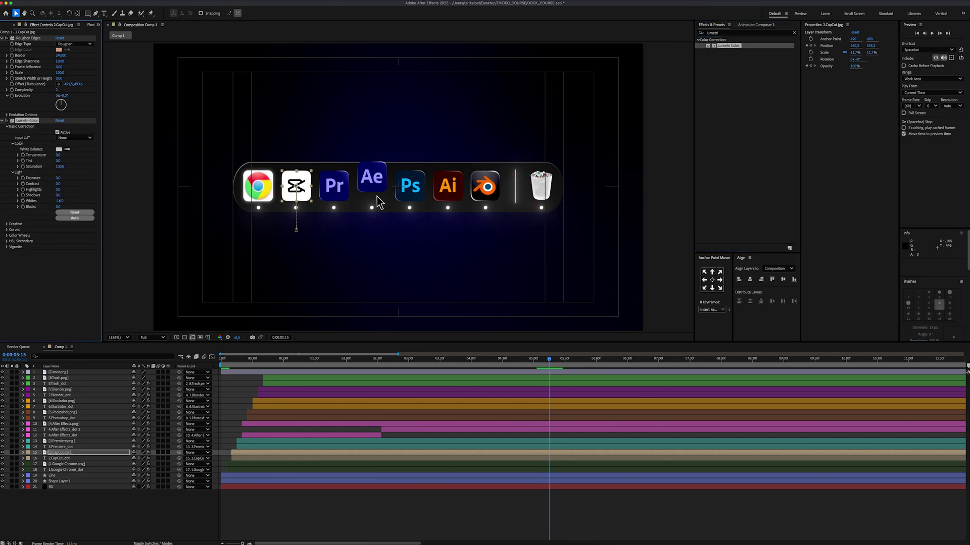
{"action": "left_click", "coordinate": [58, 207]}
Apply Deep Glow to the Premiere icon and set its Radius to 260 and its Exposure to 0.1.
{"action": "left_click", "coordinate": [74, 272]}
{"action": "type", "text": "deep g"}
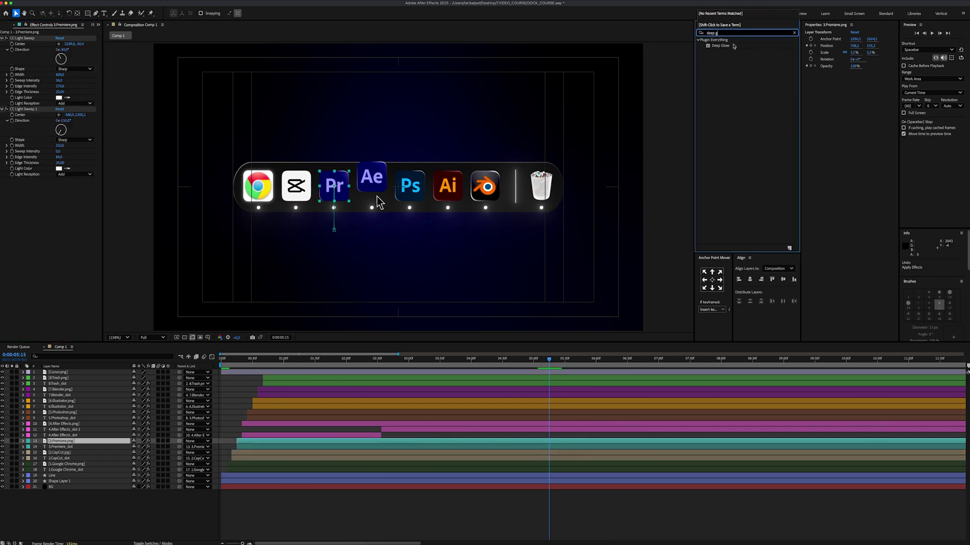
{"action": "left_click_drag", "start_coordinate": [734, 46], "coordinate": [343, 181]}
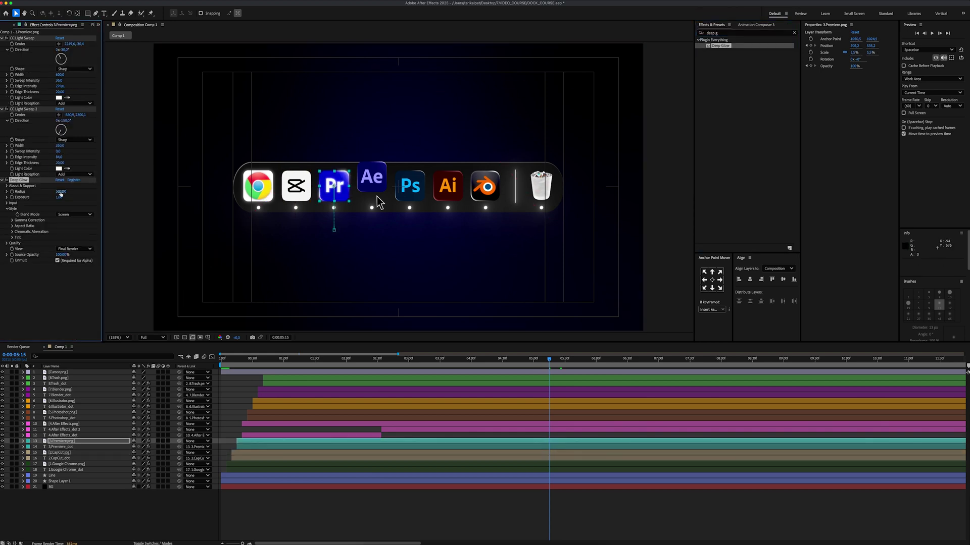
{"action": "left_click", "coordinate": [61, 192]}
{"action": "type", "text": "260"}
{"action": "key", "text": "Tab"}
{"action": "type", "text": "0,1"}
{"action": "key", "text": "Return"}
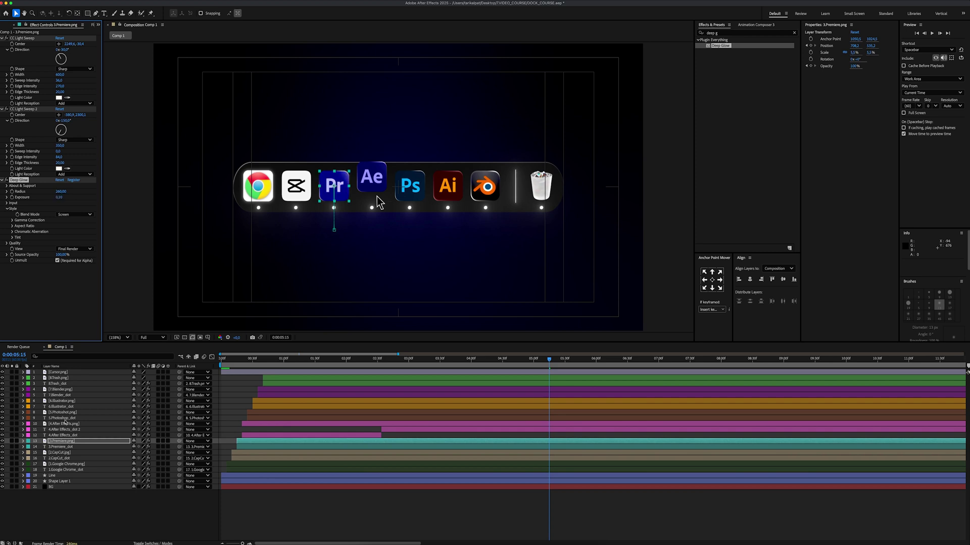
Paste the Premiere icon's Deep Glow onto the After Effects, Photoshop and Illustrator icons and deselect them.
{"action": "left_click", "coordinate": [64, 424]}
{"action": "left_click", "coordinate": [68, 412], "text": "super"}
{"action": "left_click", "coordinate": [67, 401], "text": "super"}
{"action": "key", "text": "super+v"}
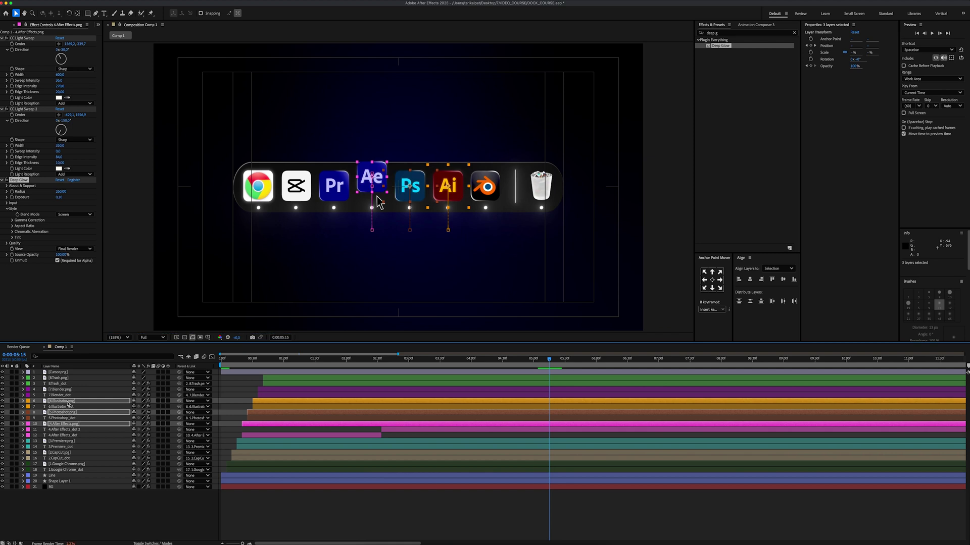
{"action": "key", "text": "F2"}
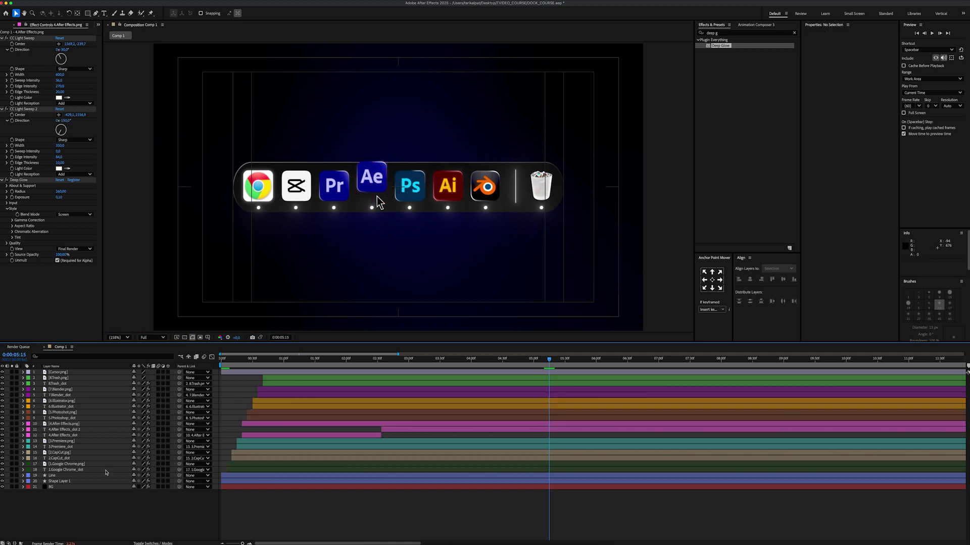
Paste a copy of the Trash icon layer, apply Deep Glow to the lower Trash icon and reduce its Exposure.
{"action": "left_click", "coordinate": [72, 380]}
{"action": "key", "text": "super+v"}
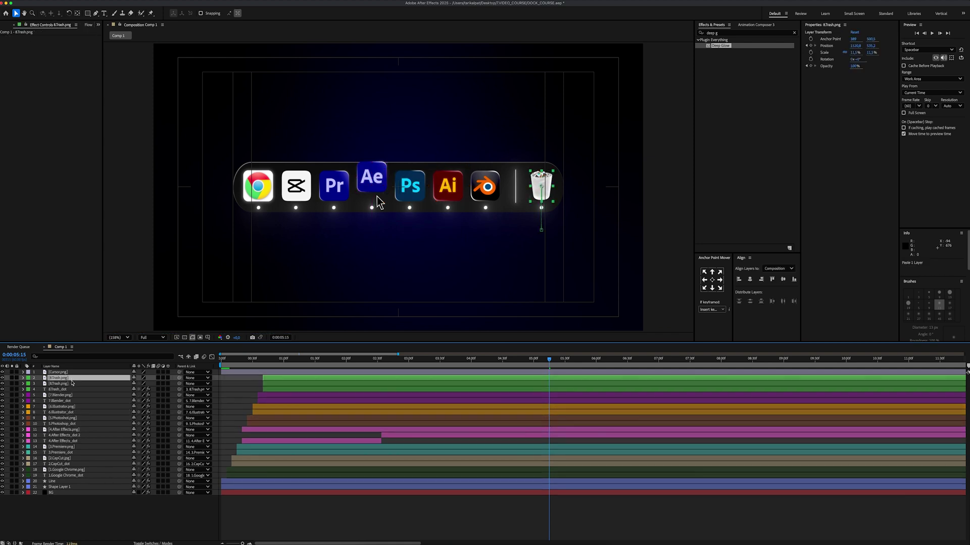
{"action": "left_click", "coordinate": [73, 384]}
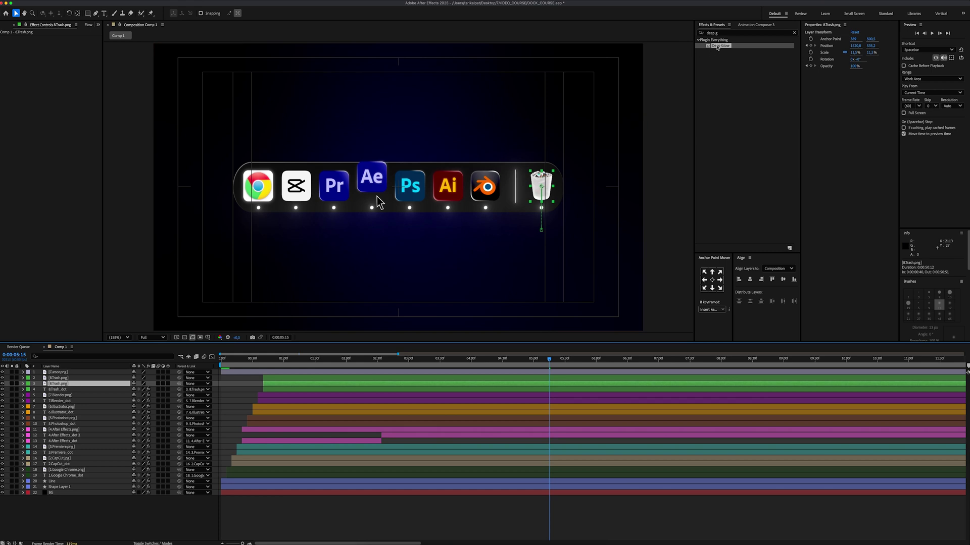
{"action": "left_click_drag", "start_coordinate": [717, 48], "coordinate": [74, 384]}
{"action": "left_click", "coordinate": [61, 55]}
{"action": "type", "text": "0"}
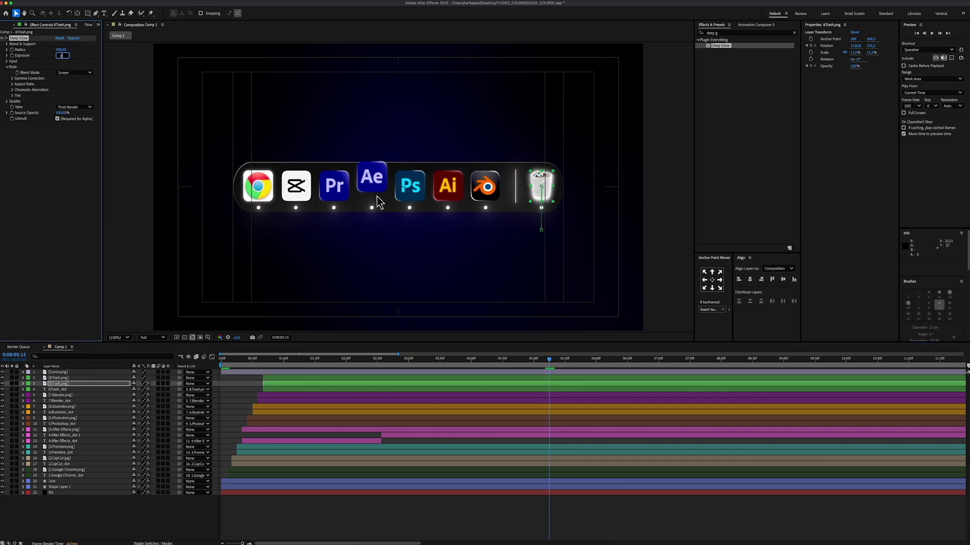
{"action": "type", "text": "0"}
{"action": "key", "text": "Return"}
Apply Deep Glow to the cursor, set its Radius to 1000, reduce its Exposure and deselect the layer.
{"action": "left_click", "coordinate": [71, 372]}
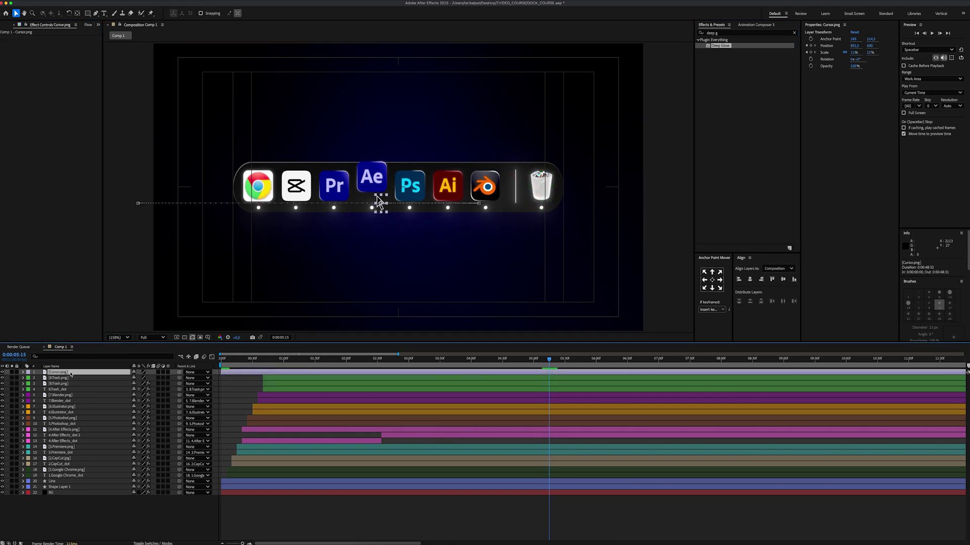
{"action": "left_click_drag", "start_coordinate": [720, 46], "coordinate": [380, 202]}
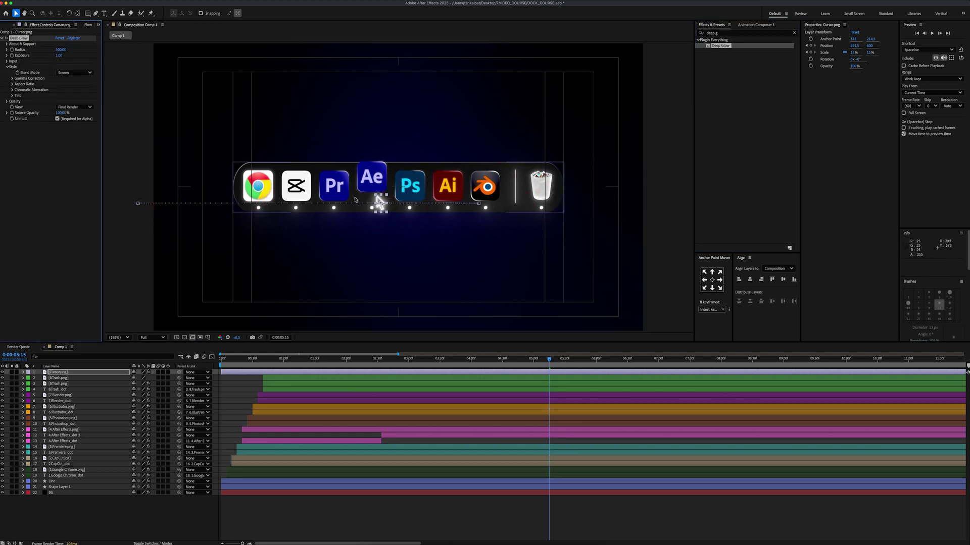
{"action": "left_click", "coordinate": [61, 50]}
{"action": "type", "text": "2"}
{"action": "key", "text": "Tab"}
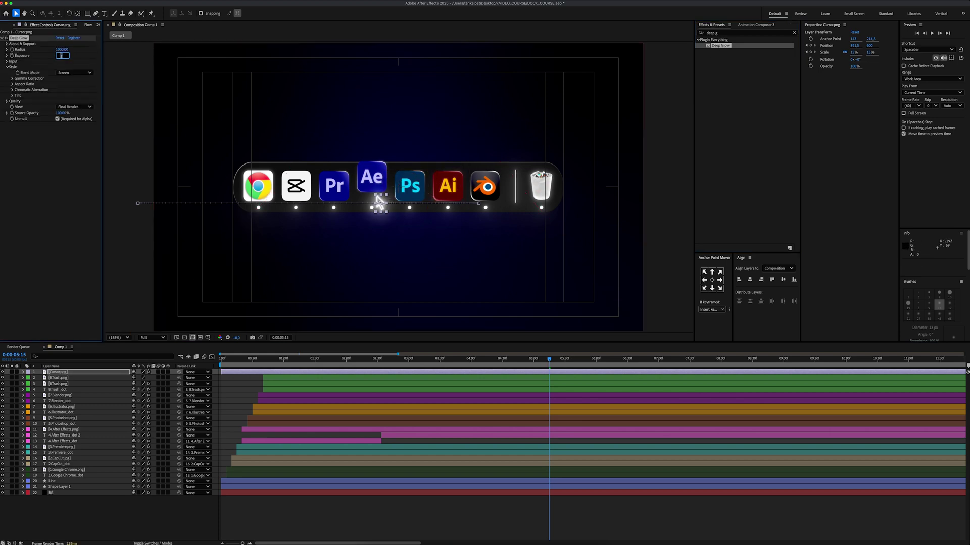
{"action": "type", "text": "0,1"}
{"action": "key", "text": "Return"}
{"action": "left_click", "coordinate": [90, 505]}
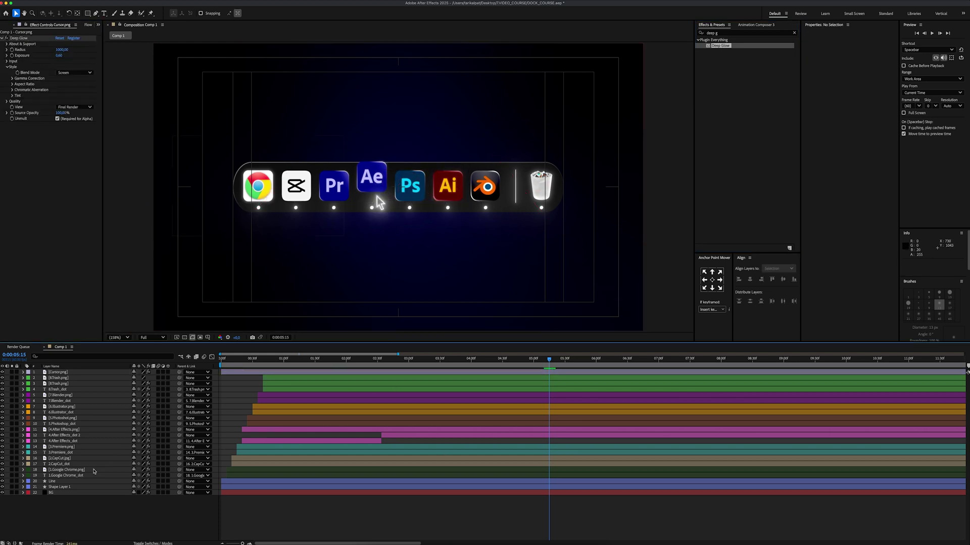
Apply a Drop Shadow to the Google Chrome icon with 40% Opacity, Distance 150 and Softness 500.
{"action": "left_click", "coordinate": [96, 470]}
{"action": "left_click", "coordinate": [717, 33]}
{"action": "type", "text": "drop s"}
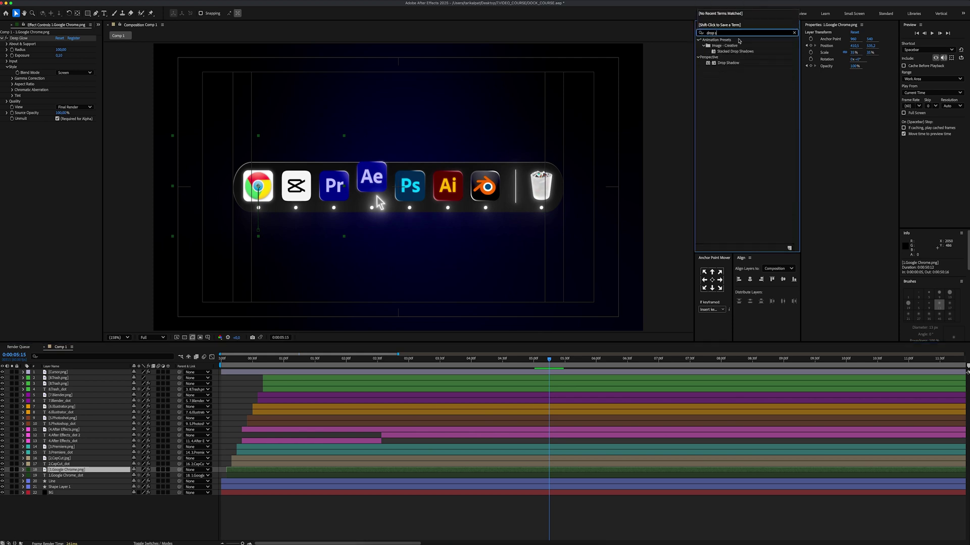
{"action": "left_click_drag", "start_coordinate": [727, 63], "coordinate": [324, 183]}
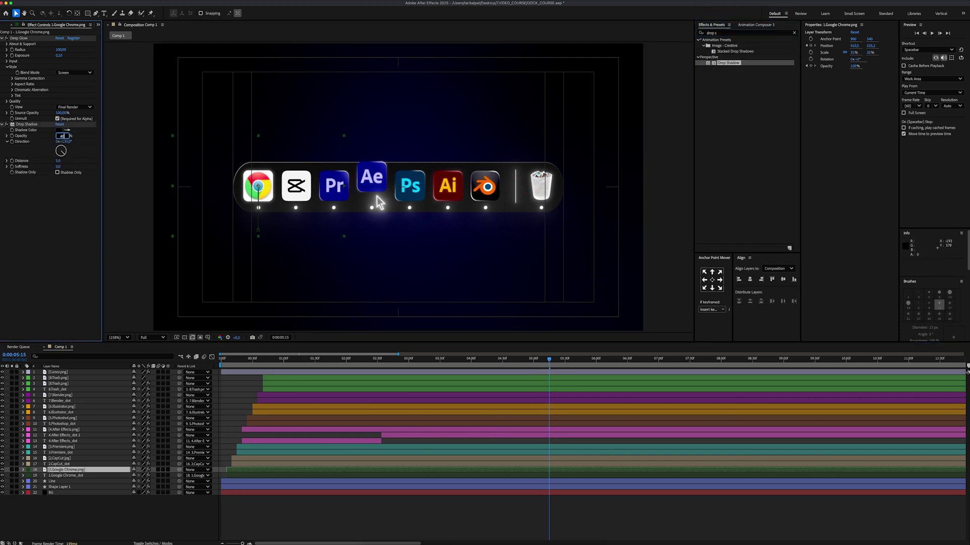
{"action": "left_click", "coordinate": [58, 161]}
{"action": "type", "text": "150"}
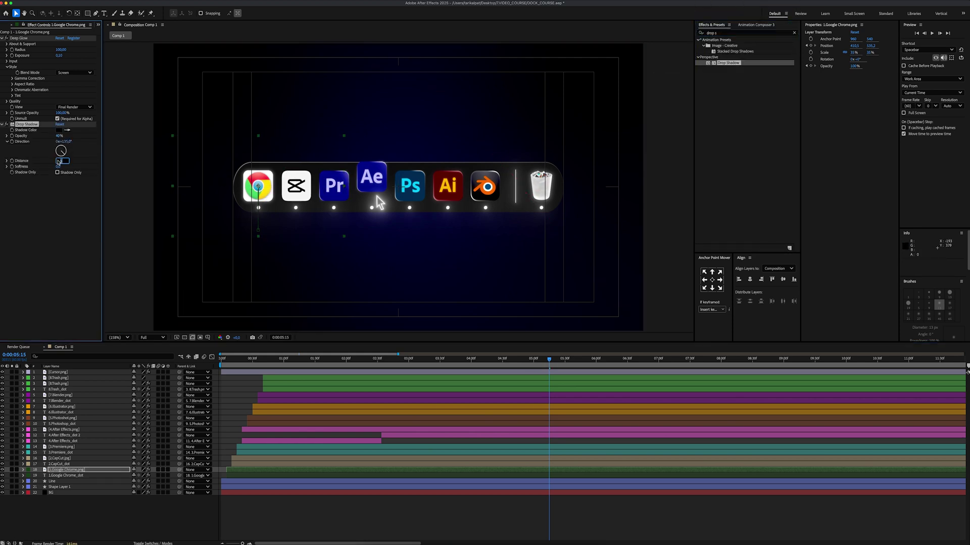
{"action": "key", "text": "Tab"}
{"action": "type", "text": "500"}
{"action": "key", "text": "Return"}
Copy the Chrome icon's Drop Shadow onto the CapCut, Premiere, After Effects, Photoshop, Illustrator, Blender and Trash icons.
{"action": "left_click", "coordinate": [70, 458]}
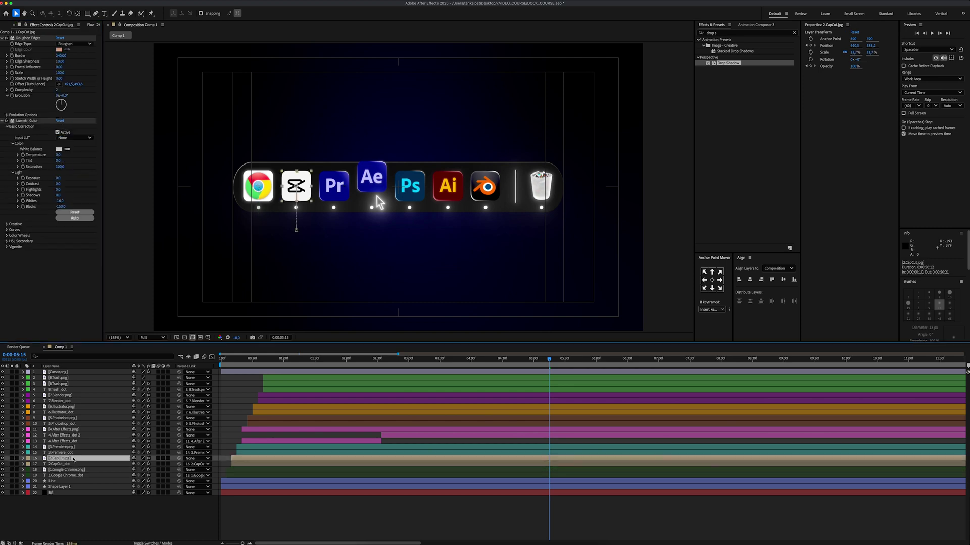
{"action": "left_click", "coordinate": [71, 447], "text": "super"}
{"action": "left_click", "coordinate": [73, 429], "text": "super"}
{"action": "left_click", "coordinate": [75, 418], "text": "super"}
{"action": "left_click", "coordinate": [78, 407], "text": "super"}
{"action": "left_click", "coordinate": [81, 395], "text": "super"}
{"action": "left_click", "coordinate": [79, 383], "text": "super"}
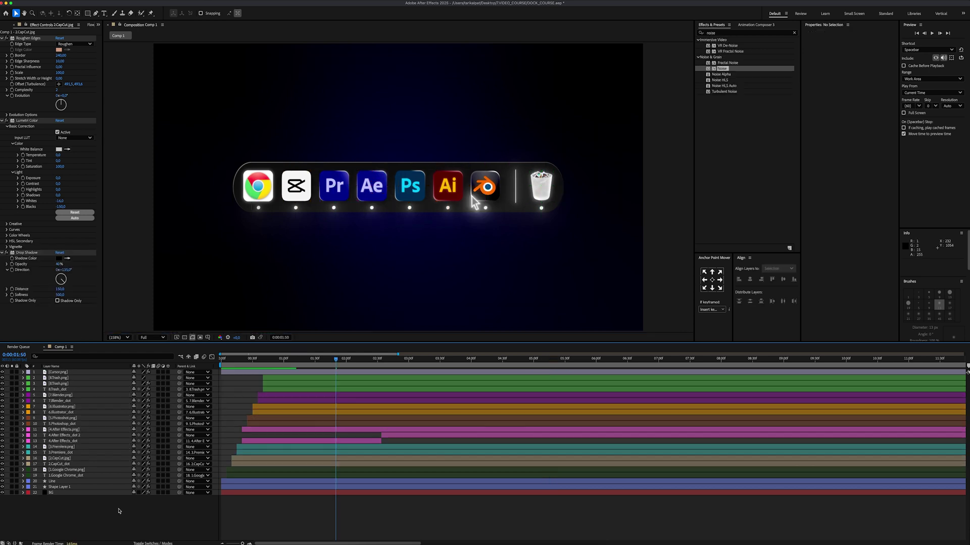
Create a null object and parent the cursor, all icons, the second After Effects dot, Line and Shape Layer 1 to it.
{"action": "right_click", "coordinate": [117, 456]}
{"action": "mouse_move", "coordinate": [149, 459]}
{"action": "left_click", "coordinate": [218, 487]}
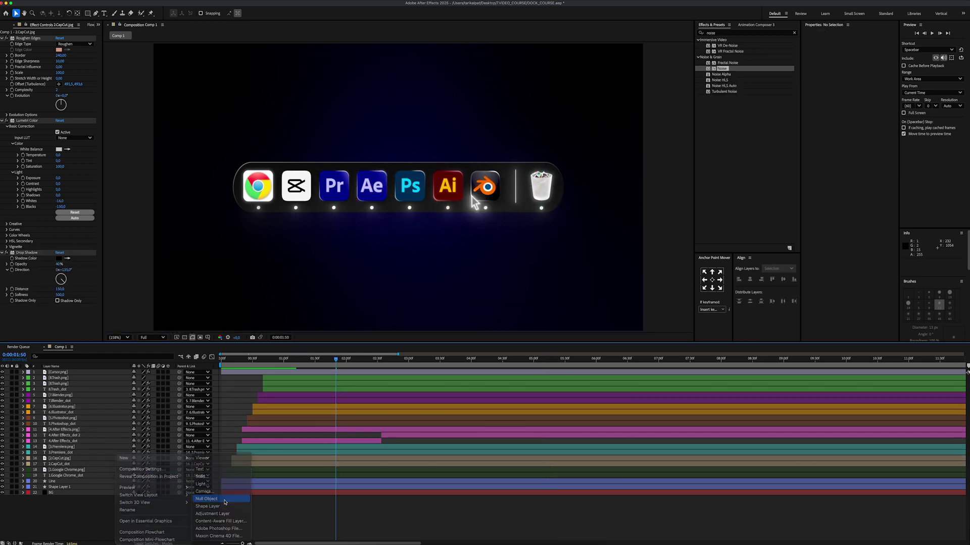
{"action": "left_click", "coordinate": [89, 435], "text": "super"}
{"action": "left_click", "coordinate": [88, 441], "text": "super"}
{"action": "left_click", "coordinate": [86, 453], "text": "super"}
{"action": "left_click", "coordinate": [84, 464], "text": "super"}
{"action": "left_click", "coordinate": [84, 476], "text": "super"}
{"action": "left_click", "coordinate": [81, 486], "text": "super"}
{"action": "left_click", "coordinate": [81, 493], "text": "super"}
{"action": "left_click_drag", "start_coordinate": [179, 378], "coordinate": [78, 372]}
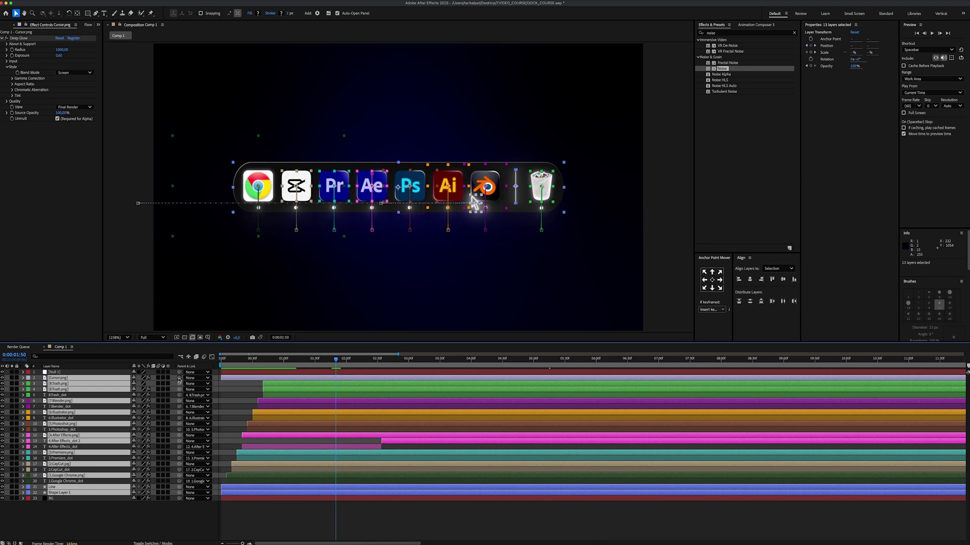
Keyframe the null's Scale from 100% at the start of the composition to 110% at 8 seconds.
{"action": "key", "text": "s"}
{"action": "left_click", "coordinate": [40, 378]}
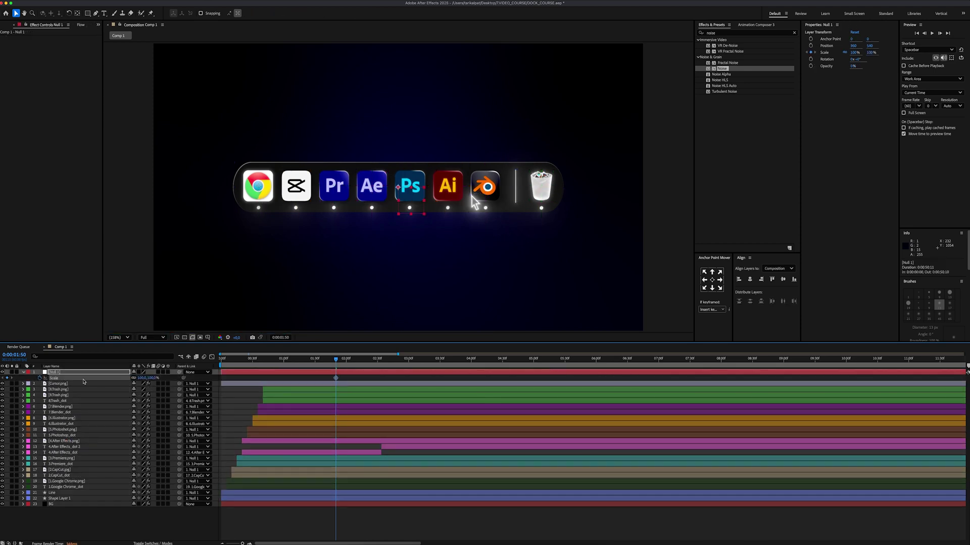
{"action": "left_click_drag", "start_coordinate": [335, 379], "coordinate": [220, 384]}
{"action": "left_click_drag", "start_coordinate": [335, 359], "coordinate": [721, 360]}
{"action": "left_click", "coordinate": [145, 378]}
{"action": "type", "text": "110"}
{"action": "key", "text": "Return"}
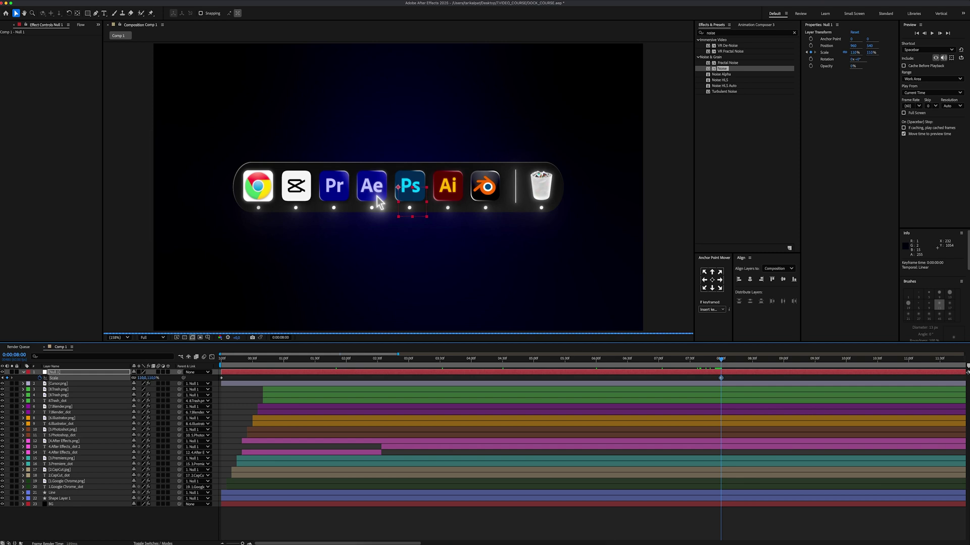
{"action": "key", "text": "F2"}
Add an adjustment layer on top with the Noise effect and set its Amount of Noise to 10%.
{"action": "right_click", "coordinate": [90, 509]}
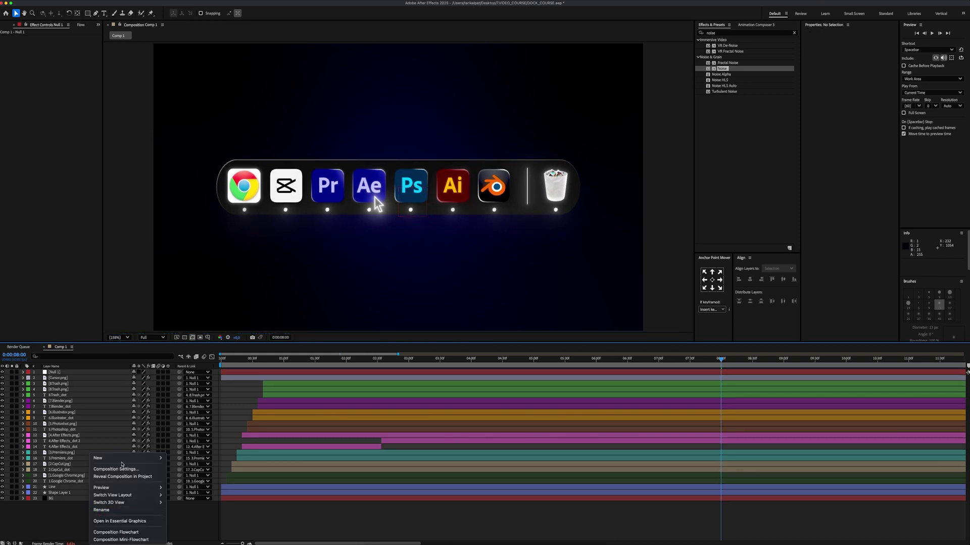
{"action": "mouse_move", "coordinate": [106, 469]}
{"action": "left_click", "coordinate": [195, 500]}
{"action": "left_click_drag", "start_coordinate": [722, 68], "coordinate": [212, 255]}
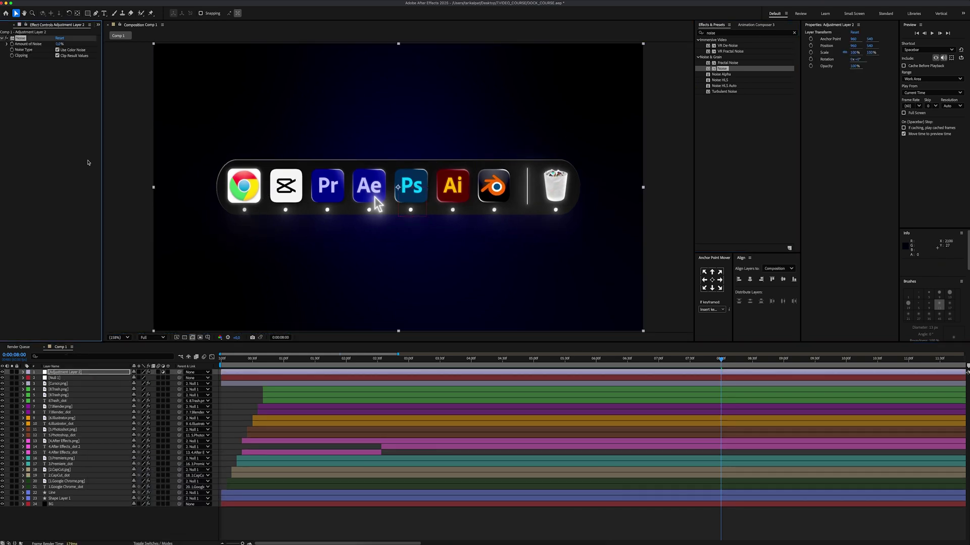
{"action": "left_click", "coordinate": [60, 44]}
{"action": "type", "text": "10"}
{"action": "key", "text": "Return"}
{"action": "key", "text": "F2"}
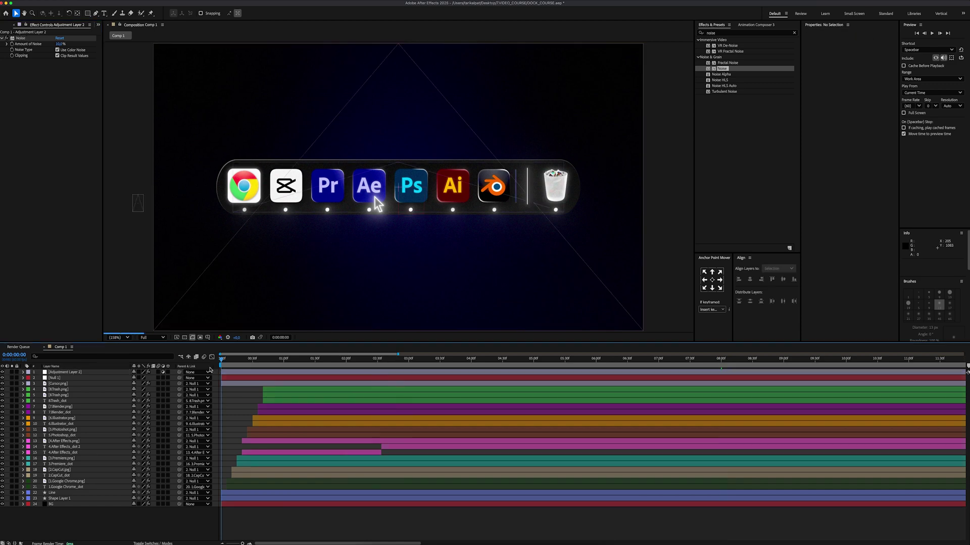
Enlarge the composition view and play the finished dock animation from the beginning.
{"action": "key", "text": "Home"}
{"action": "left_click_drag", "start_coordinate": [278, 342], "coordinate": [277, 369]}
{"action": "key", "text": "space"}
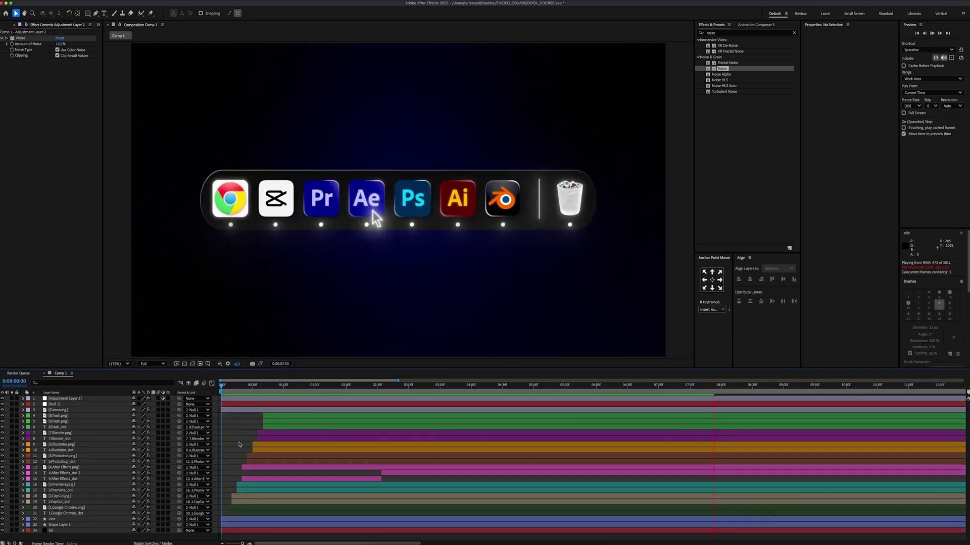